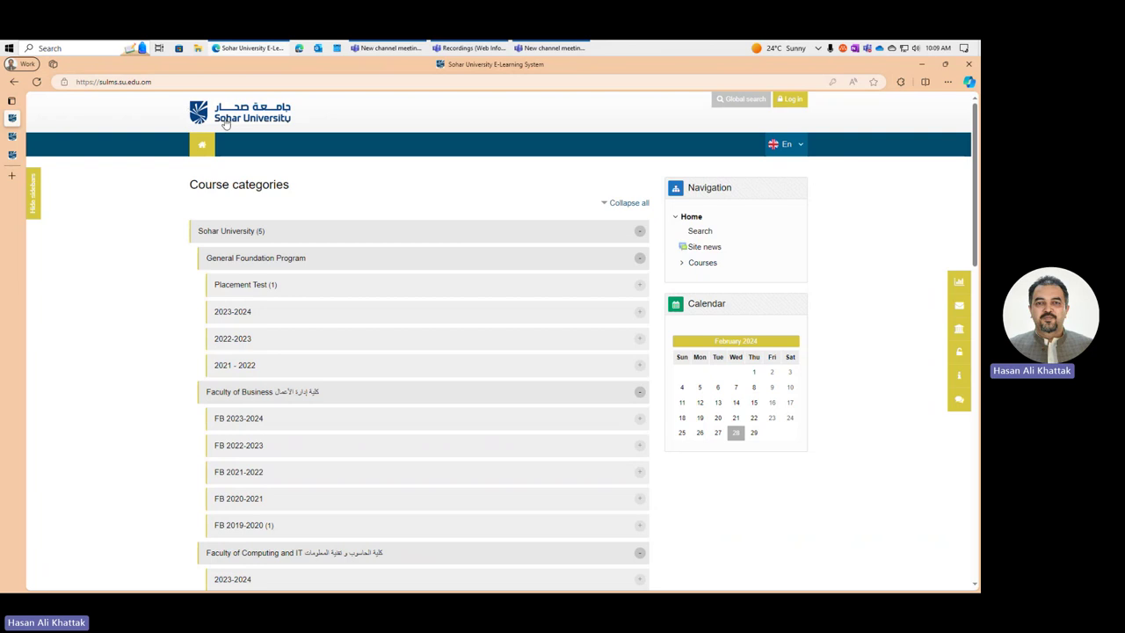
Step: Log in to the university e-learning site with the saved credentials and open the Web Information Systems course
left_click(791, 99)
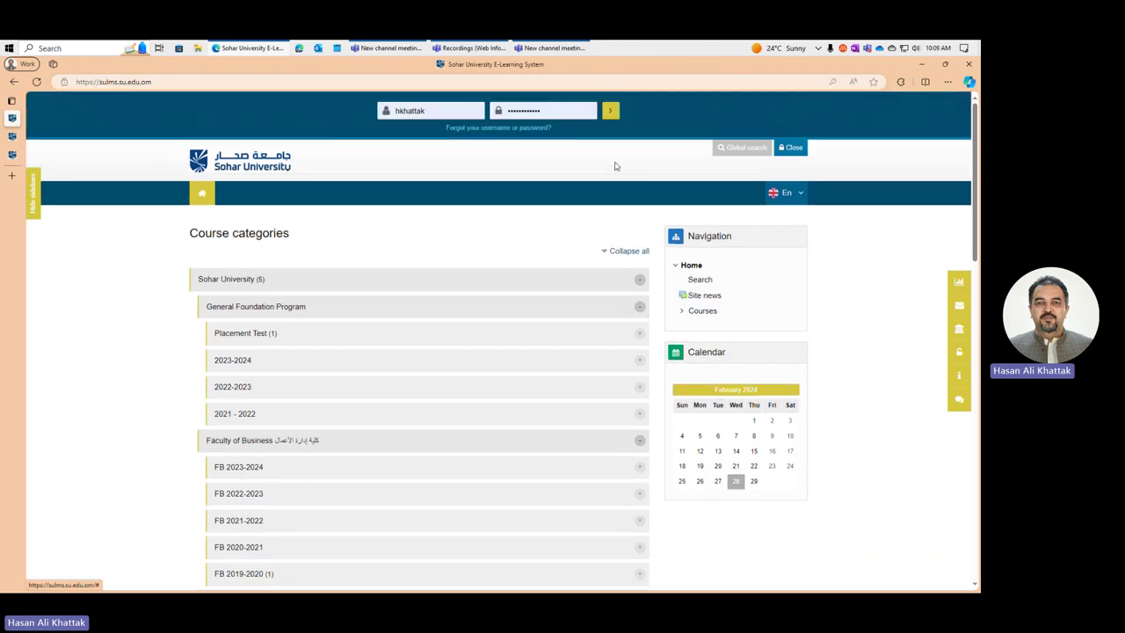
left_click(606, 114)
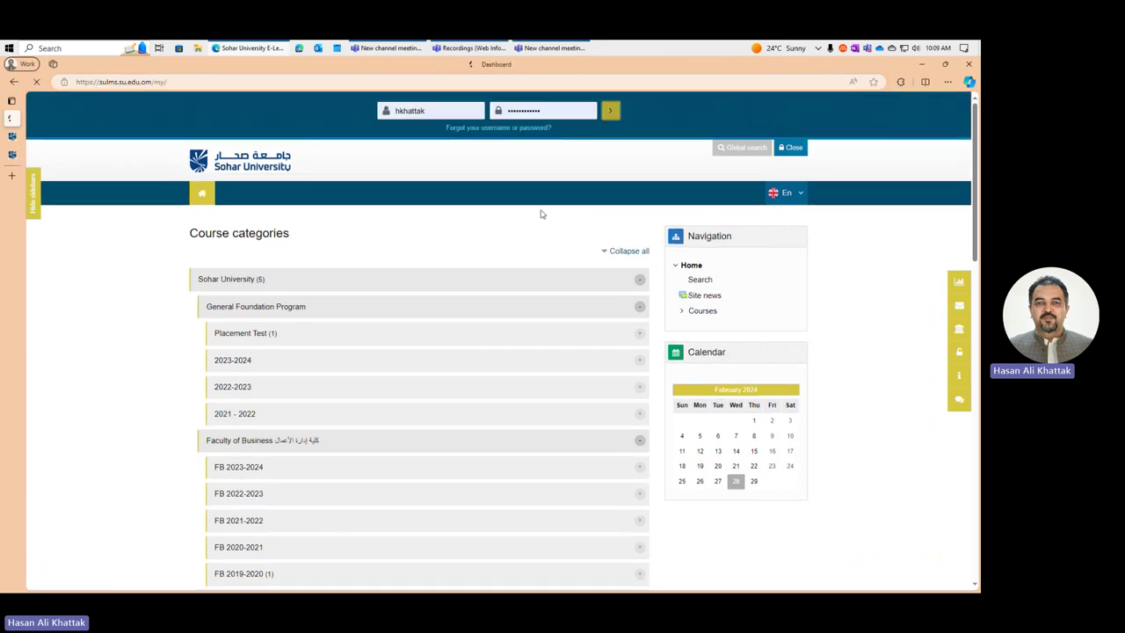
scroll(262, 405, "down", 3)
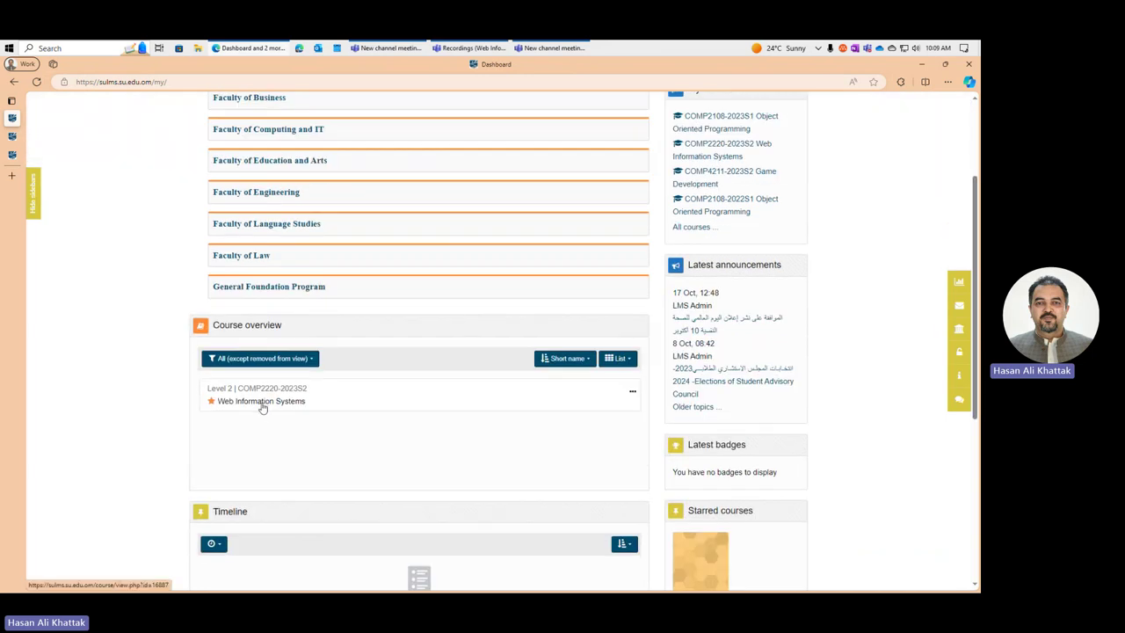
left_click(262, 404)
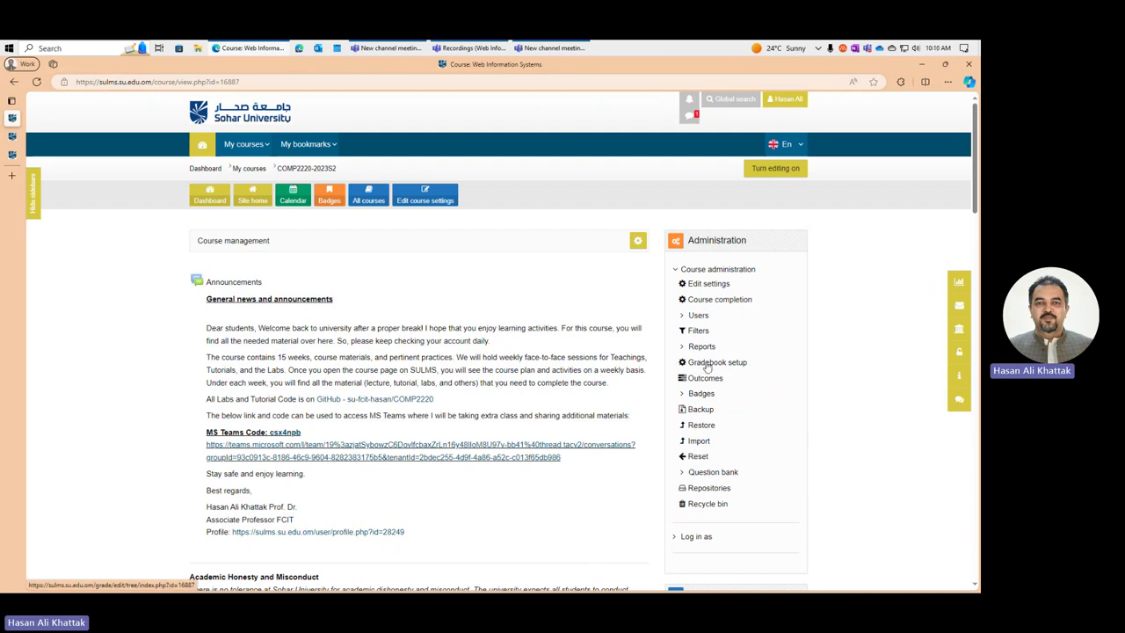
Step: Open the gradebook setup of the Web Information Systems course
scroll(524, 327, "down", 3)
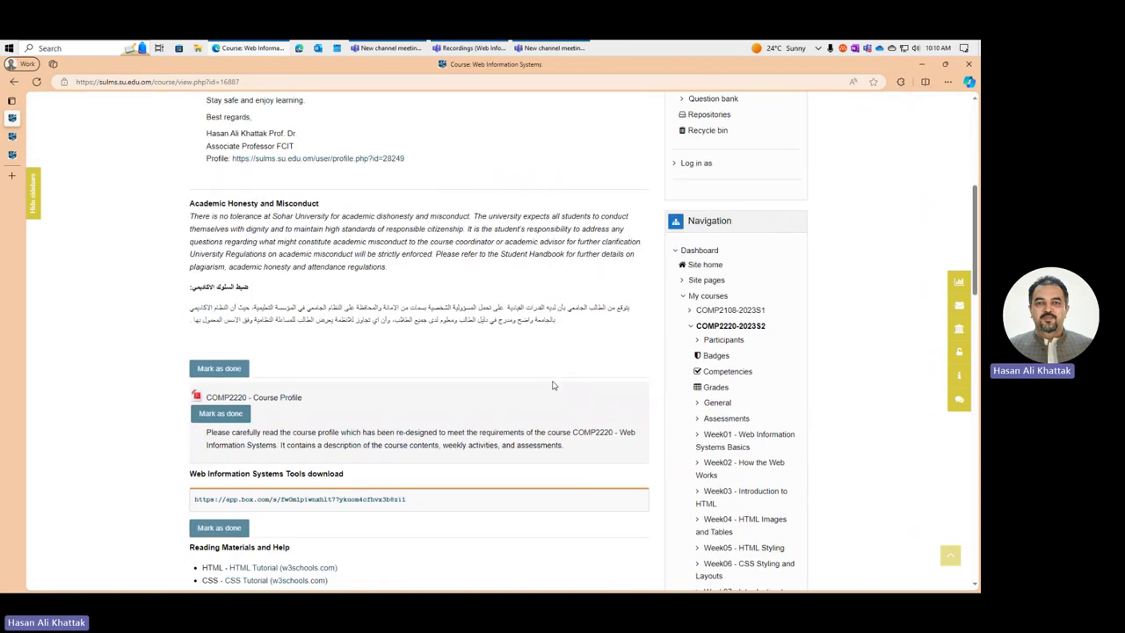
scroll(524, 327, "up", 4)
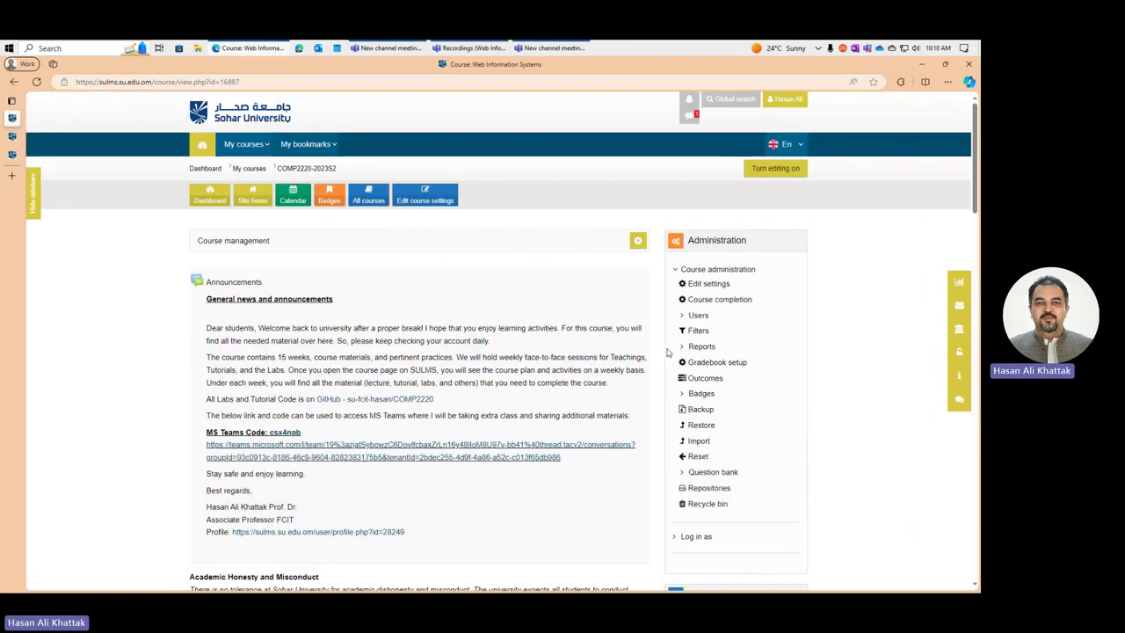
left_click(713, 367)
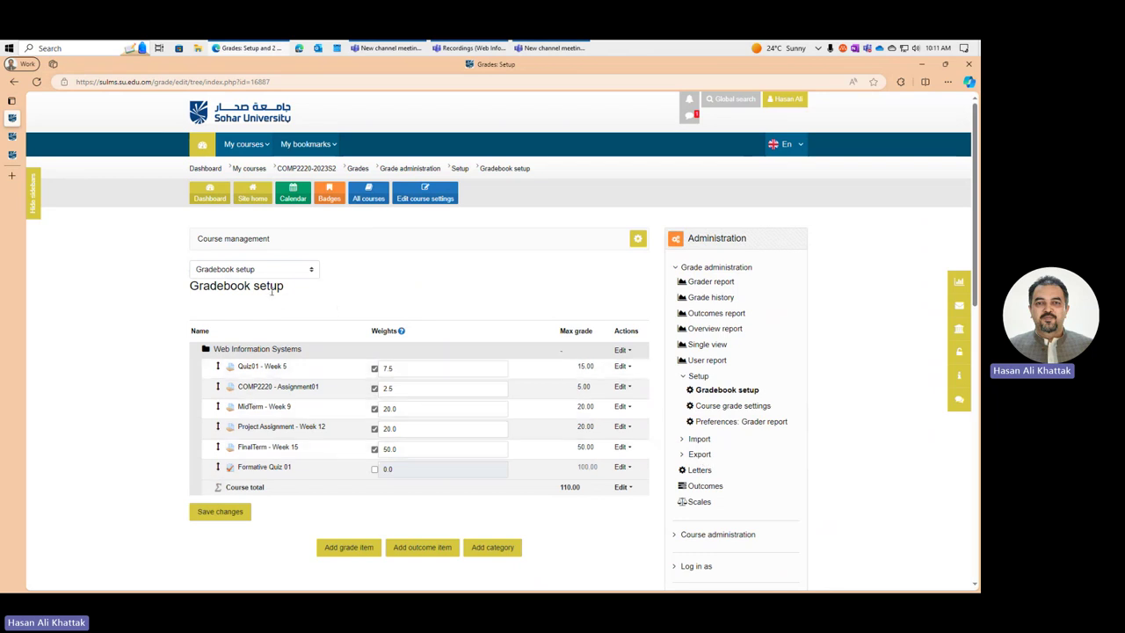
Step: Export all grade items of the course as an Excel spreadsheet and open the downloaded grades file
left_click(701, 456)
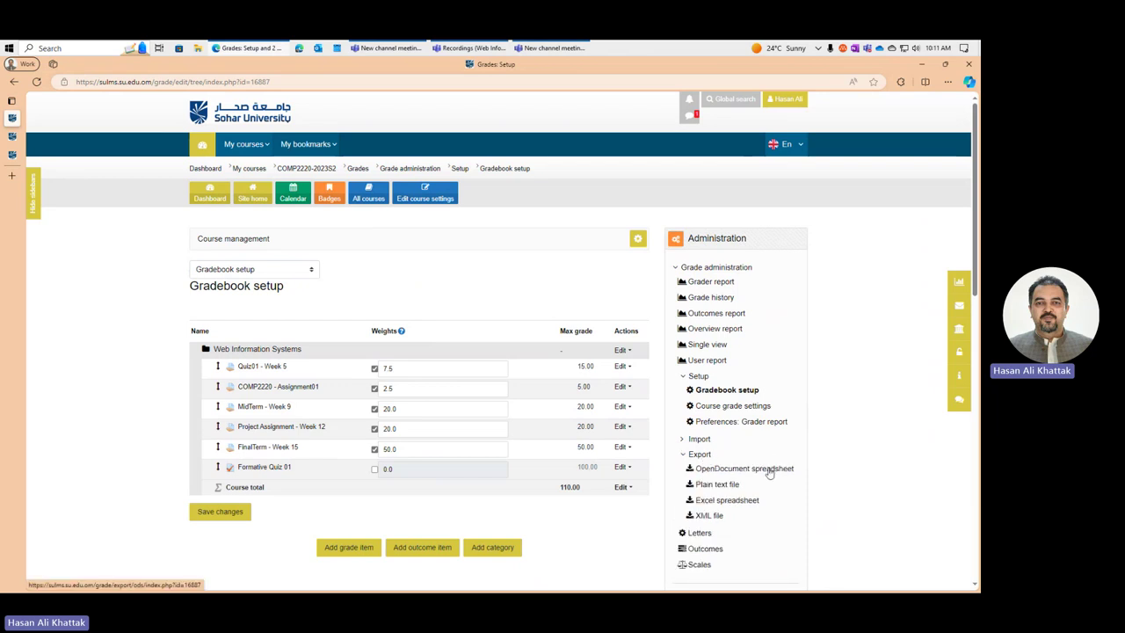
left_click(752, 470)
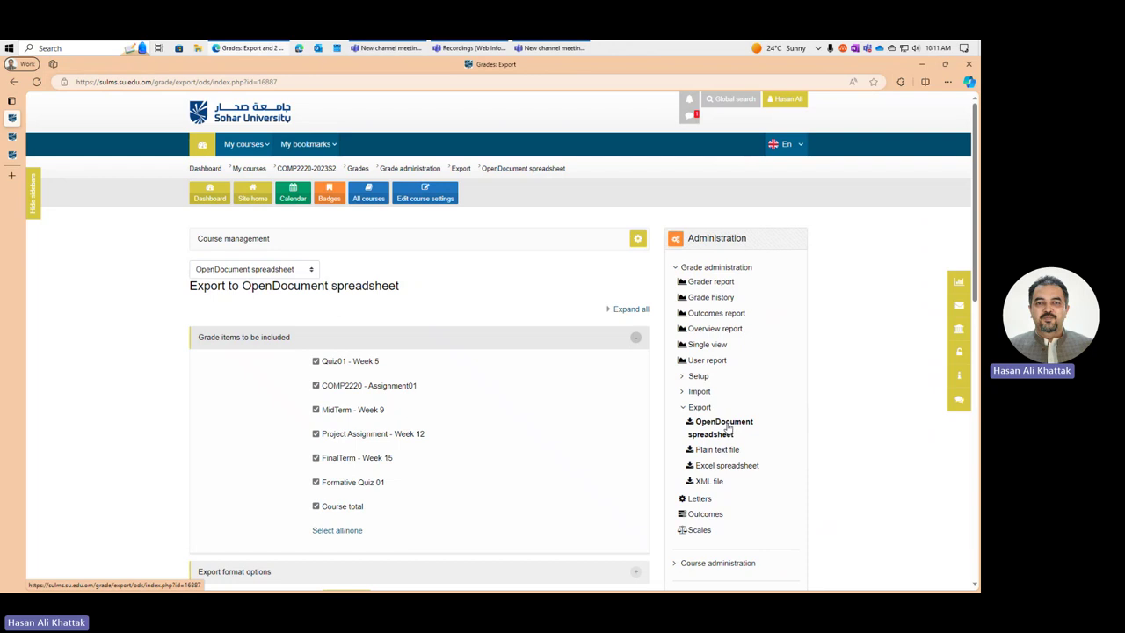
left_click(734, 468)
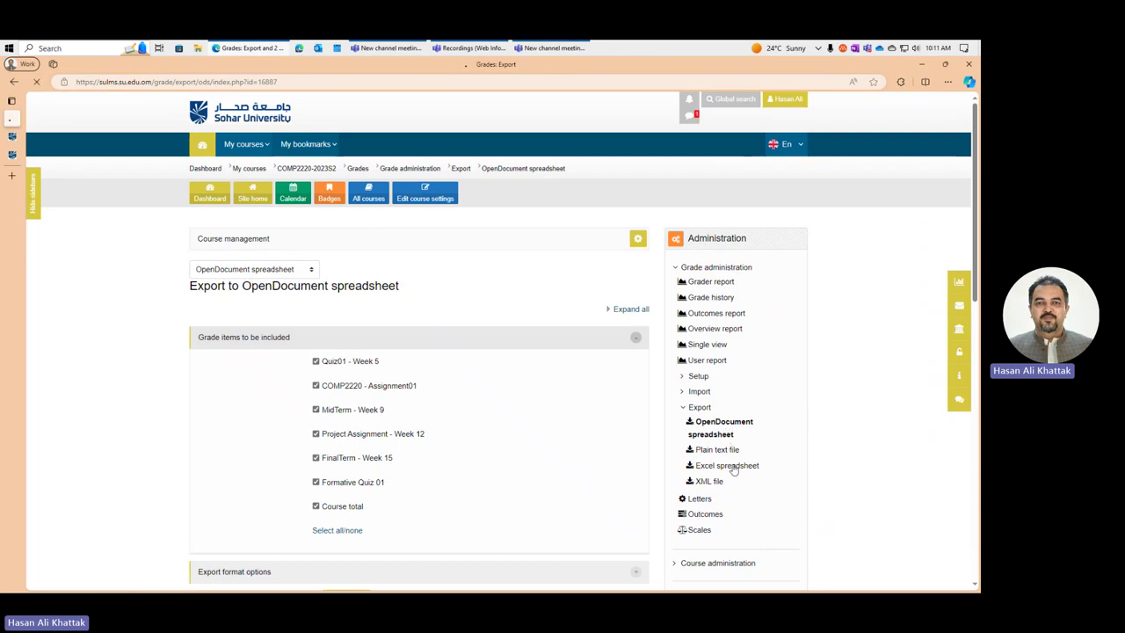
scroll(545, 485, "down", 3)
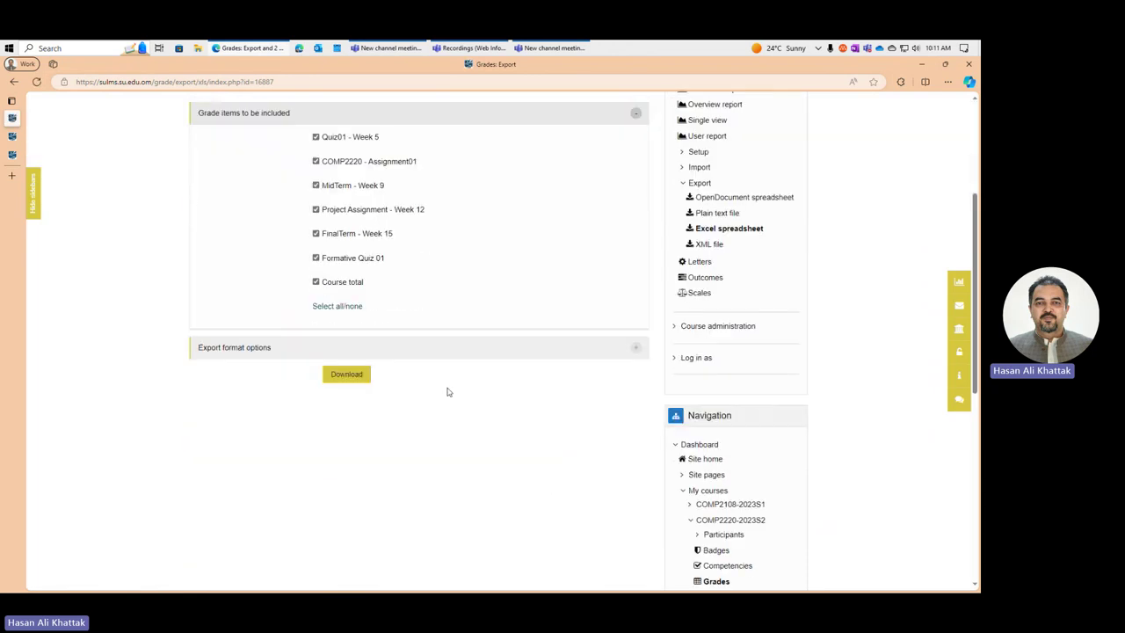
scroll(420, 357, "up", 1)
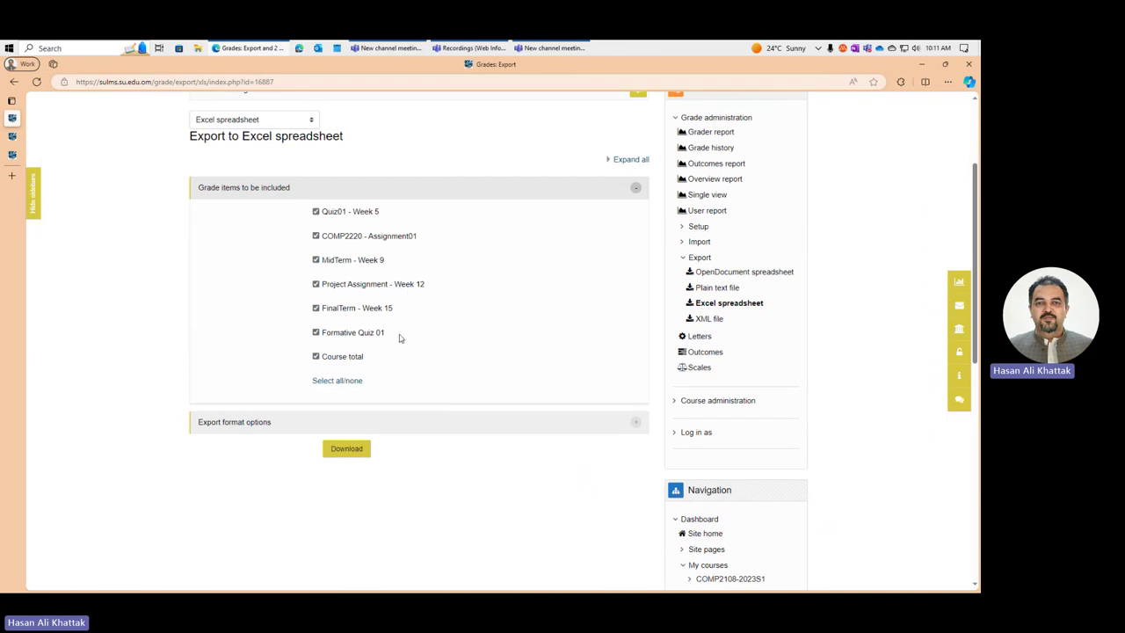
left_click(353, 449)
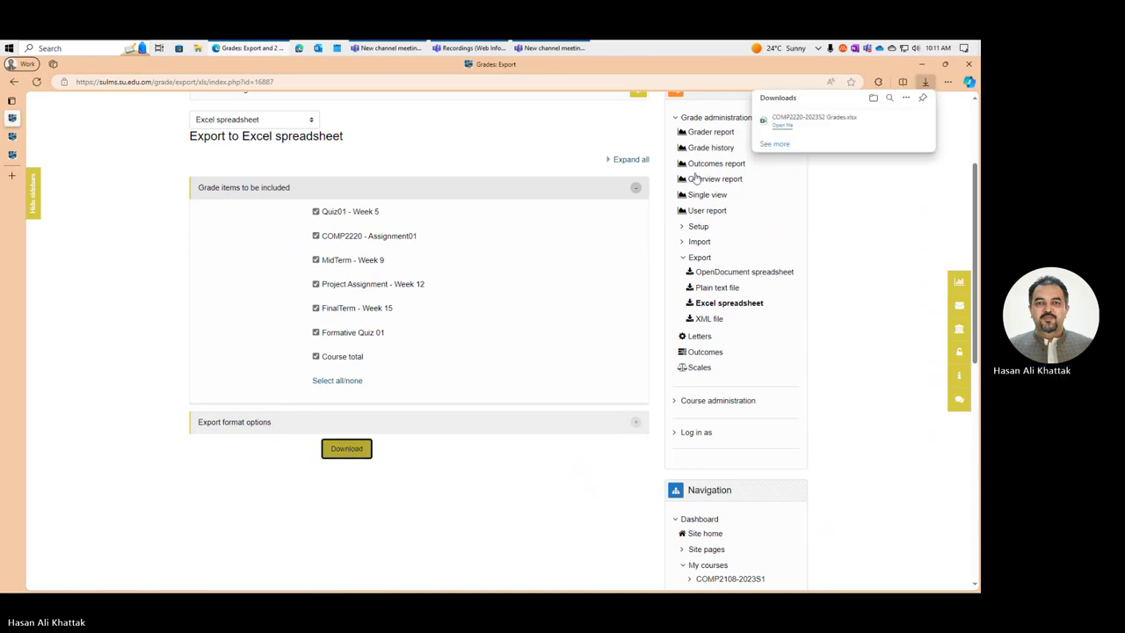
left_click(779, 125)
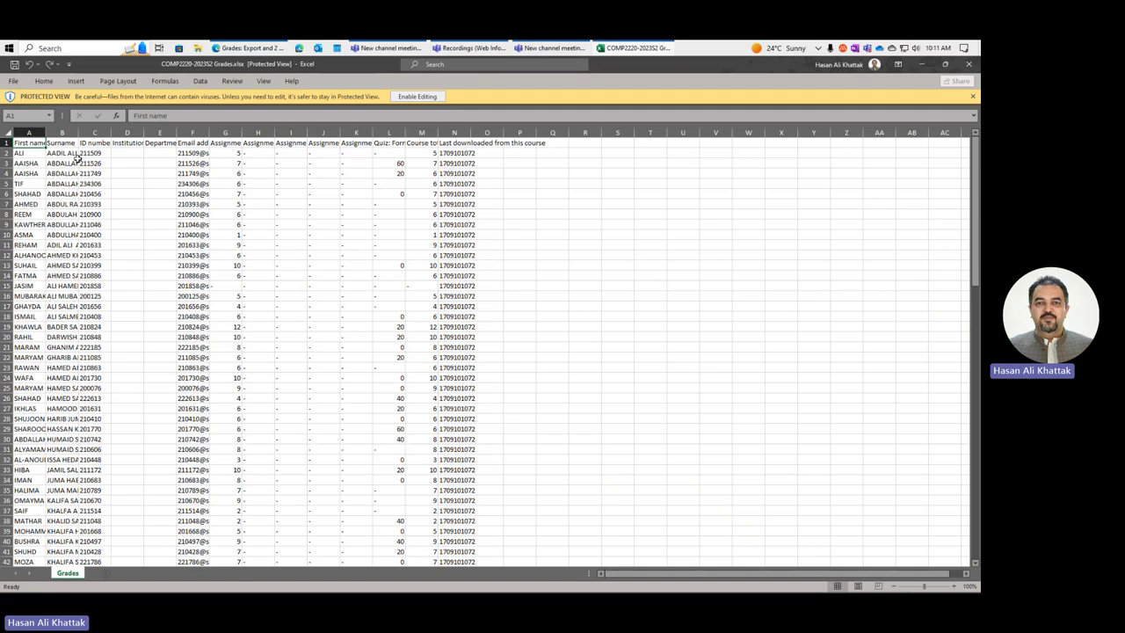
Step: Widen the first name, surname, ID number and columns H to L so their headings can be read
double_click(45, 132)
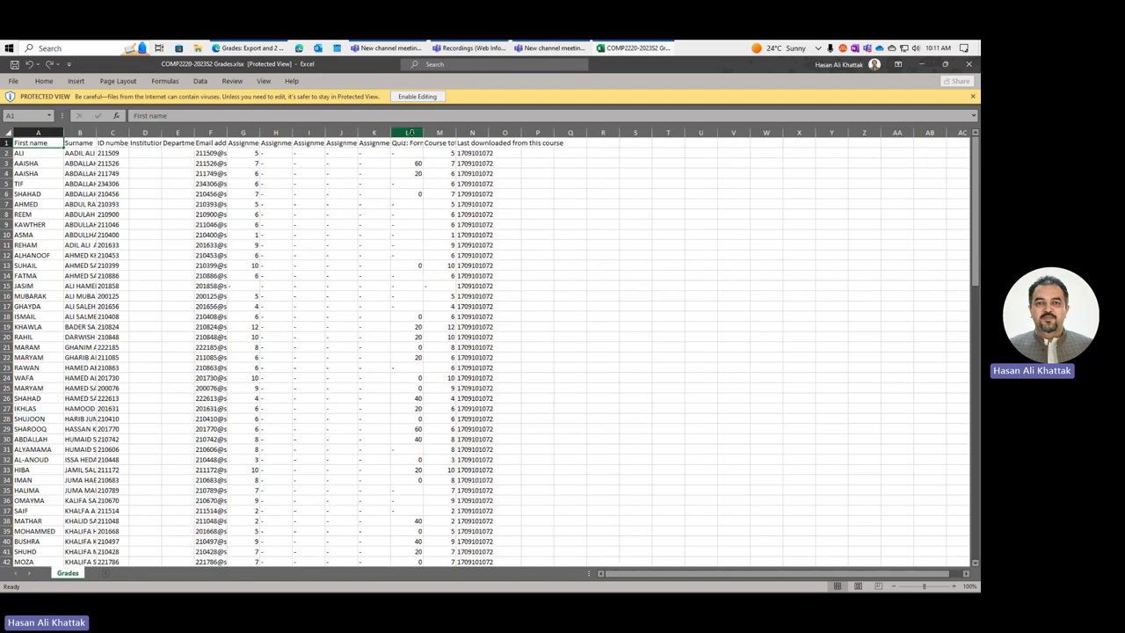
double_click(292, 131)
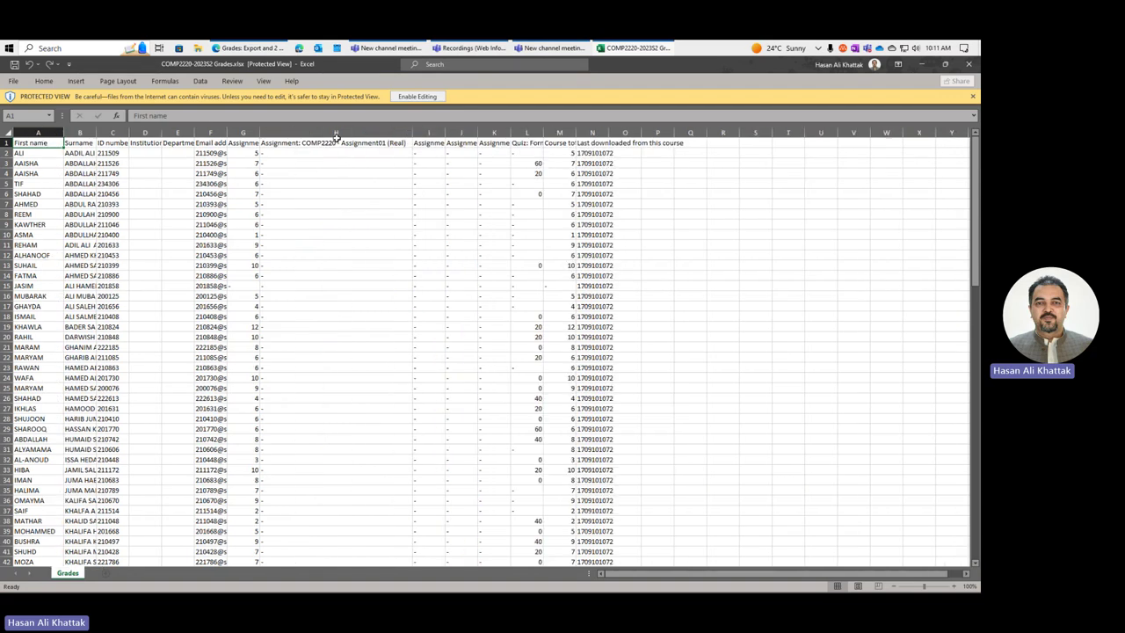
left_click(400, 146)
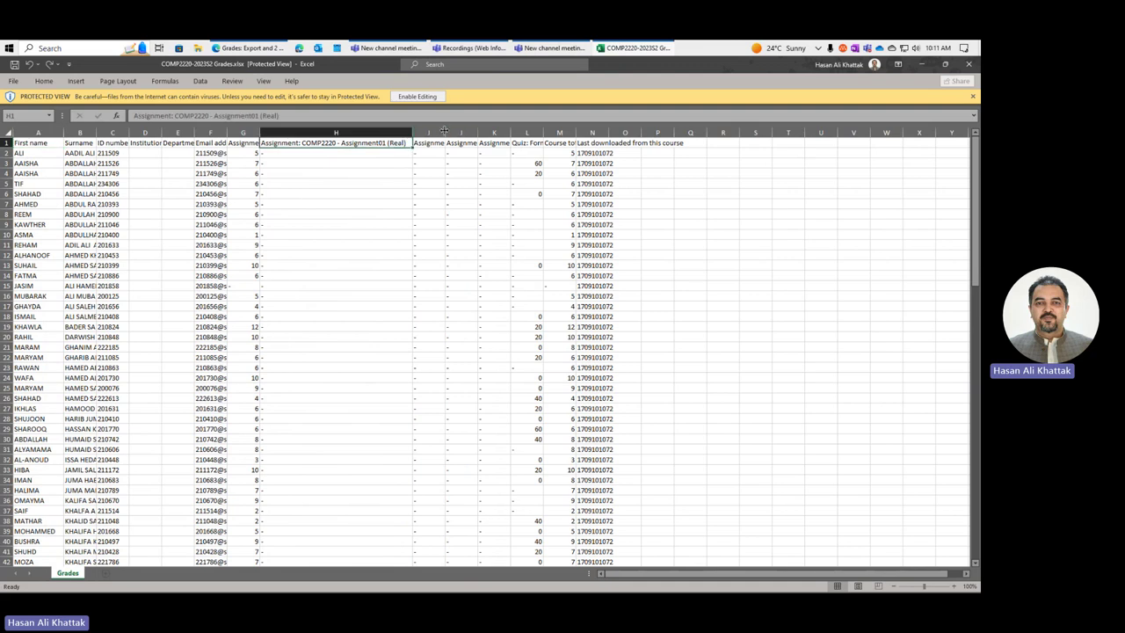
double_click(445, 132)
left_click(515, 146)
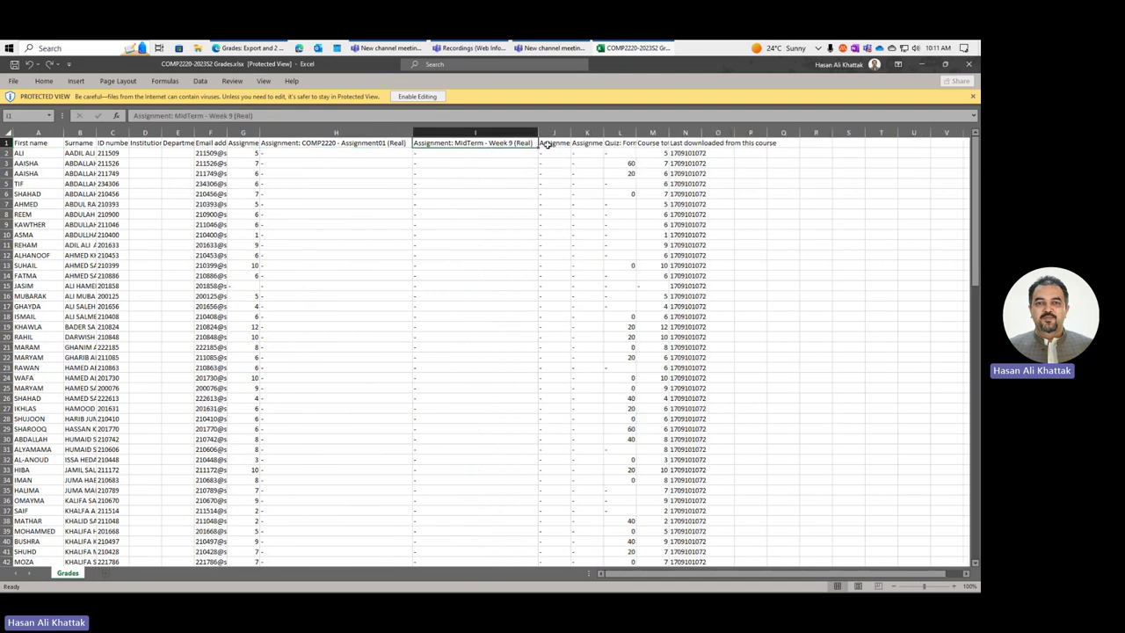
double_click(571, 132)
left_click(646, 143)
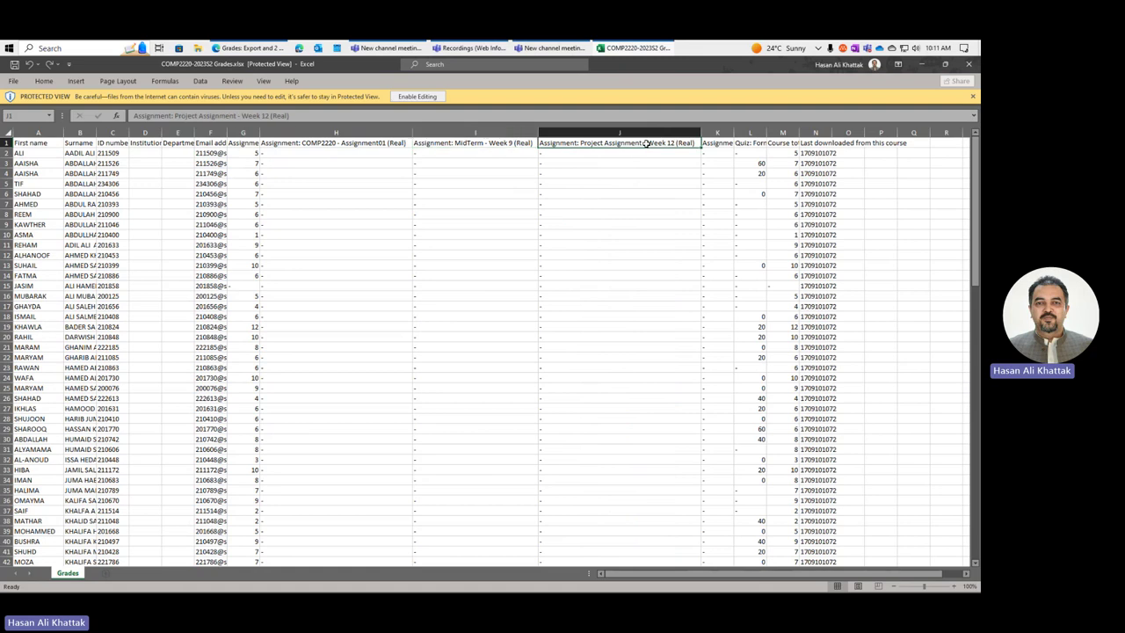
double_click(733, 132)
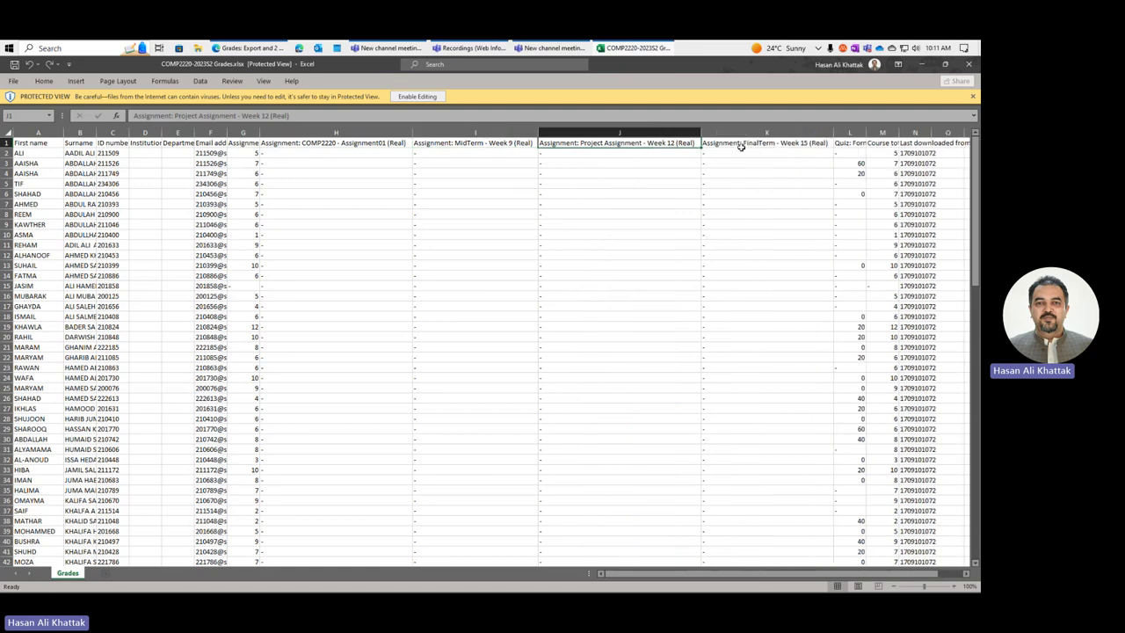
double_click(866, 134)
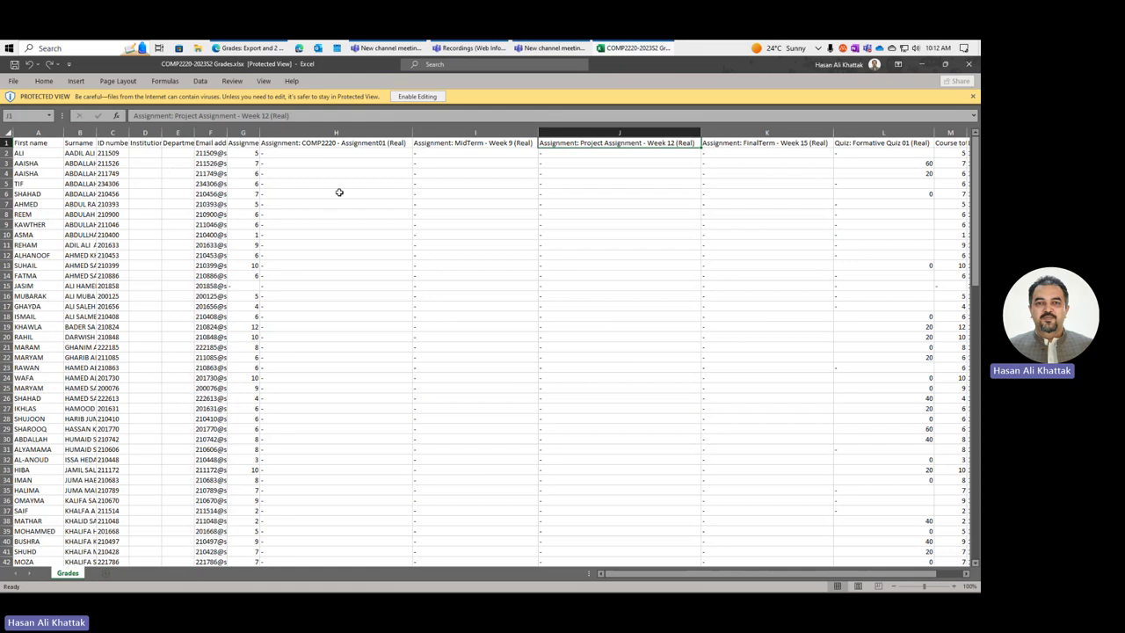
left_click_drag(128, 133, 106, 133)
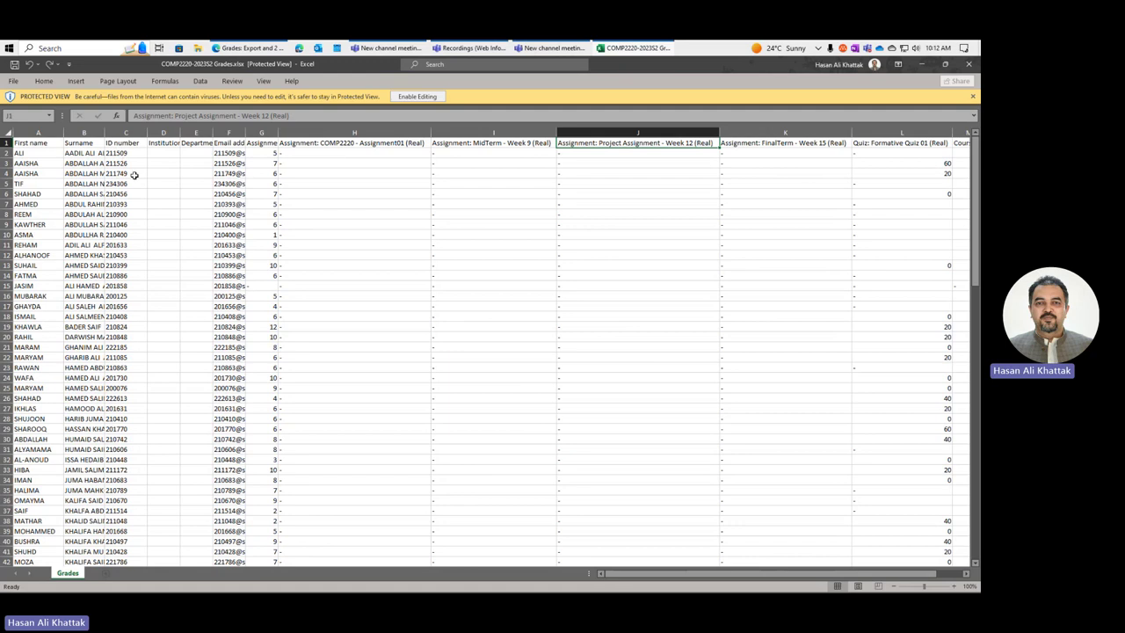
Step: Examine the Assignment01 cells of individual students, including the ungraded student in row 15
left_click(335, 155)
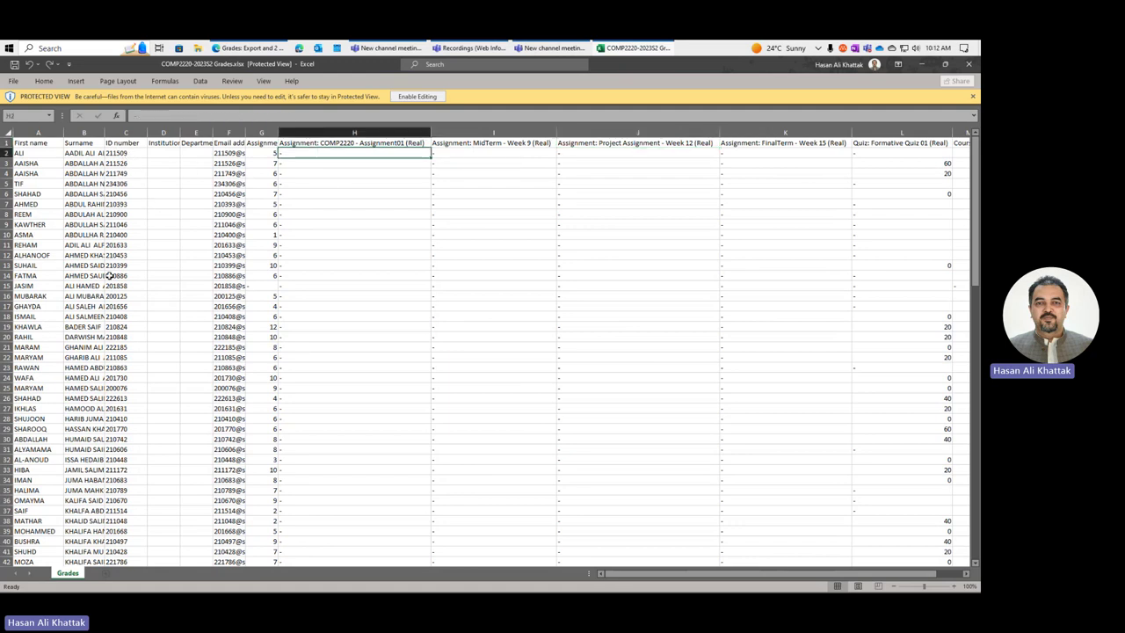
left_click(326, 349)
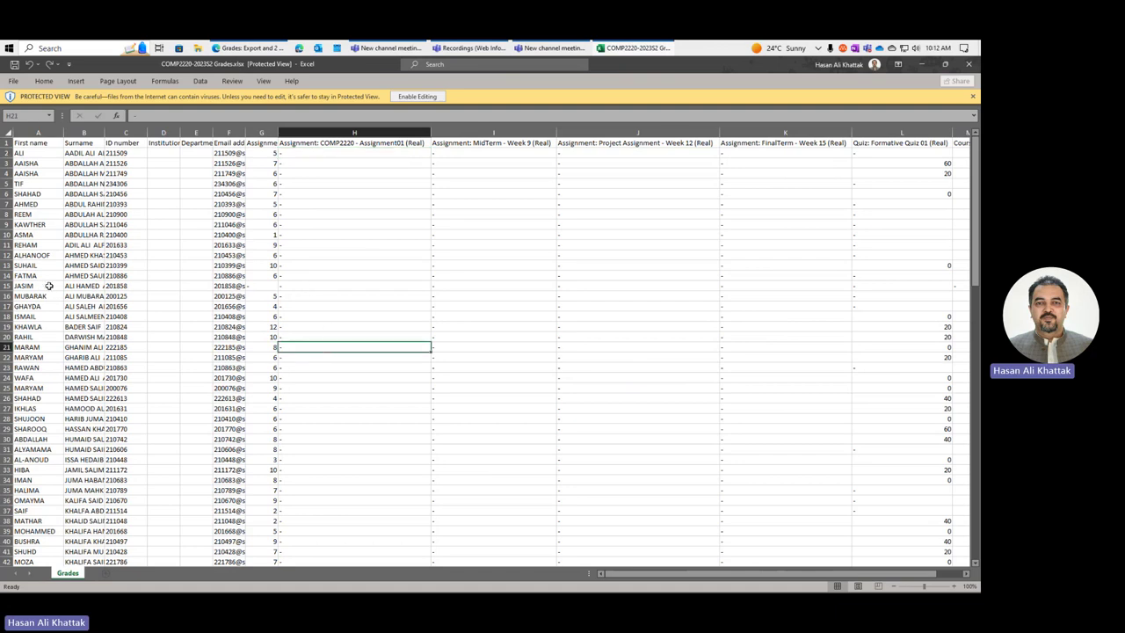
left_click(7, 286)
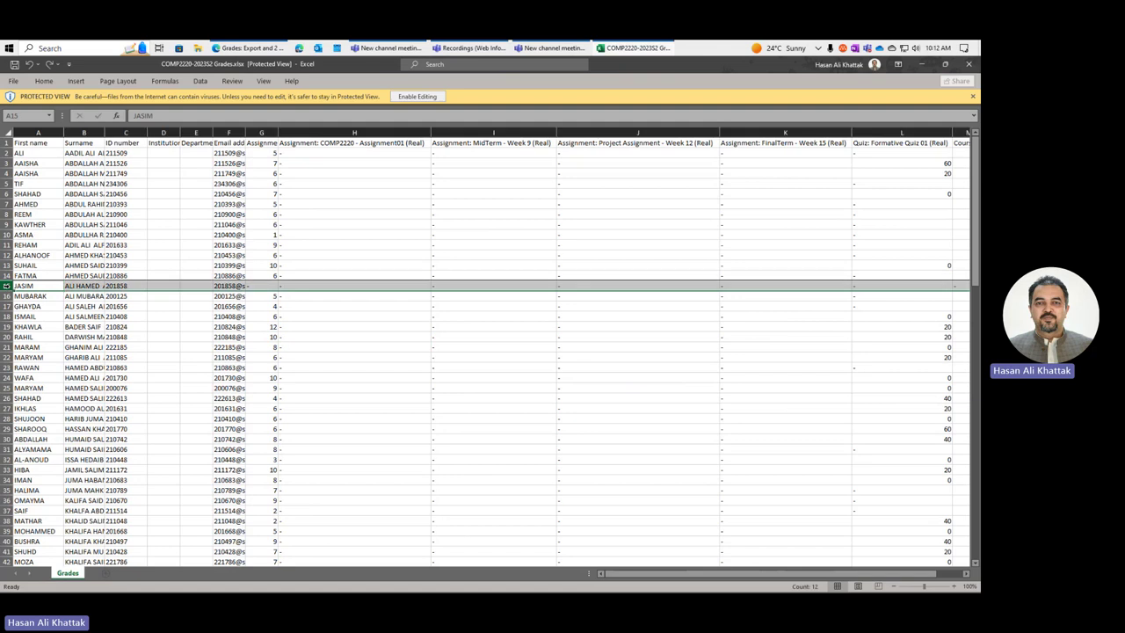
left_click(294, 289)
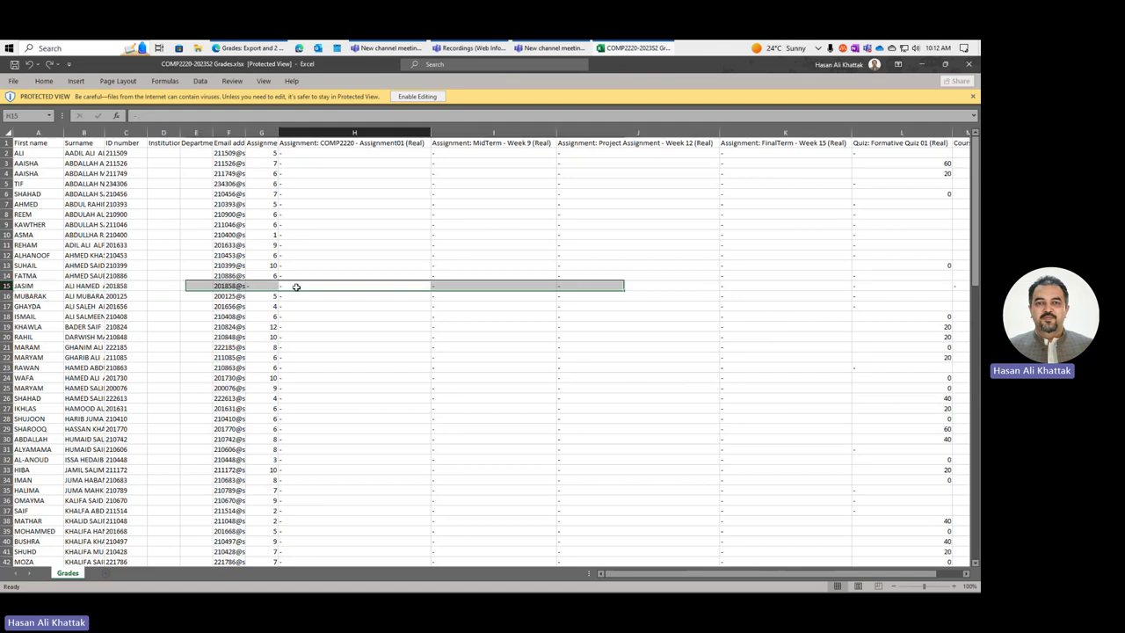
Step: Enable editing of the workbook and enter 6 as the Assignment01 grade in H2
left_click(404, 153)
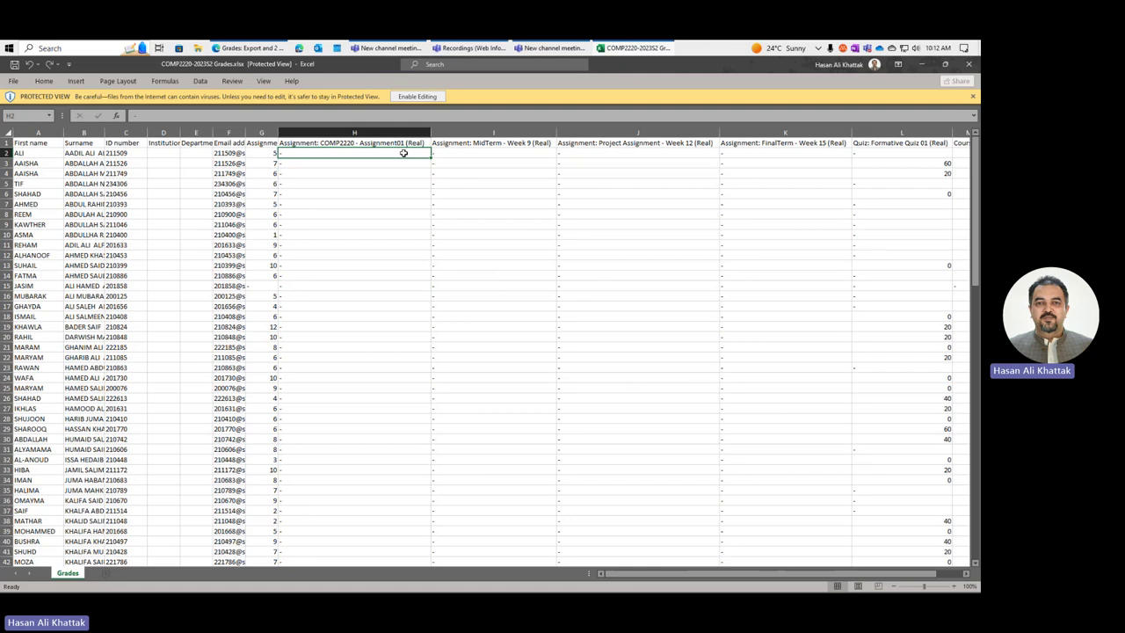
left_click(417, 96)
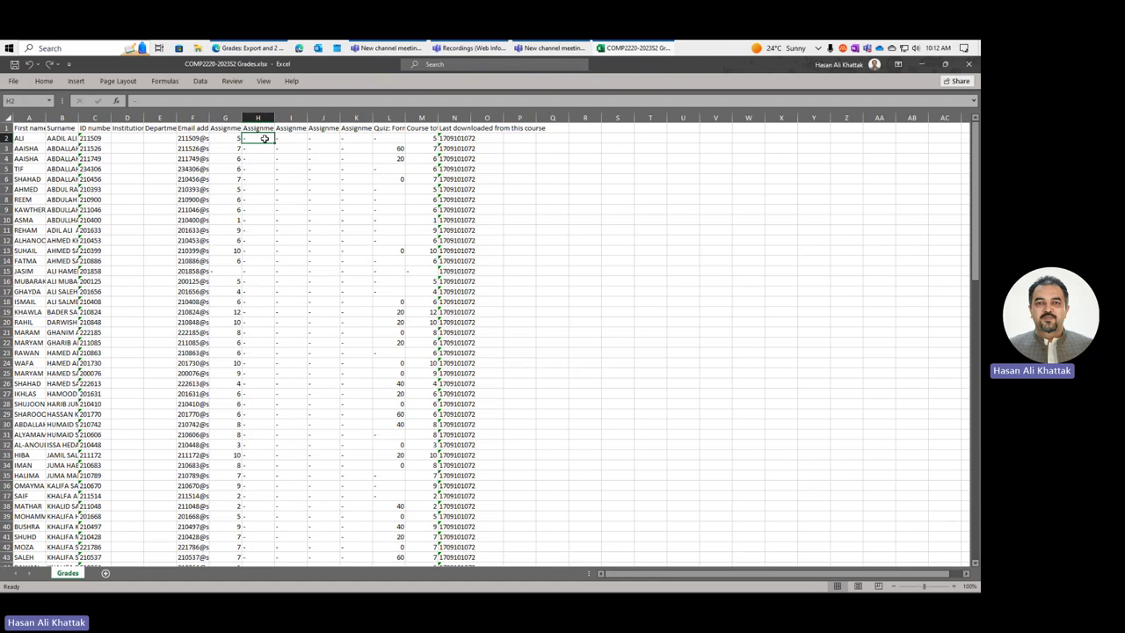
type("6")
left_click(270, 168)
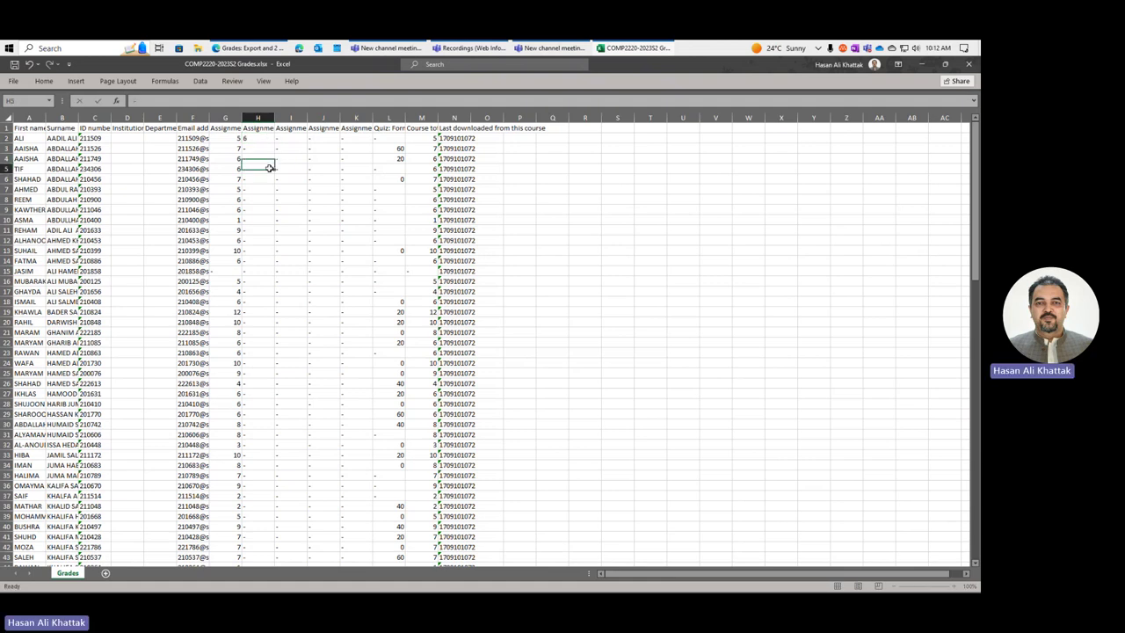
Step: Auto-fill the Assignment01 grades from H2 down to H33
left_click(269, 139)
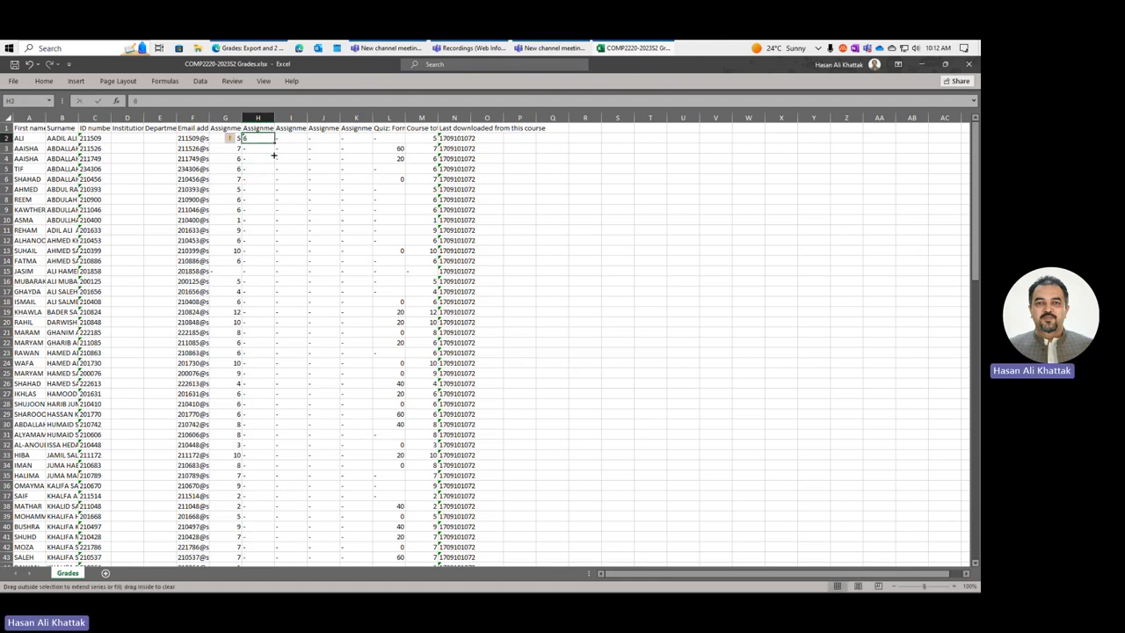
left_click_drag(274, 143, 268, 469)
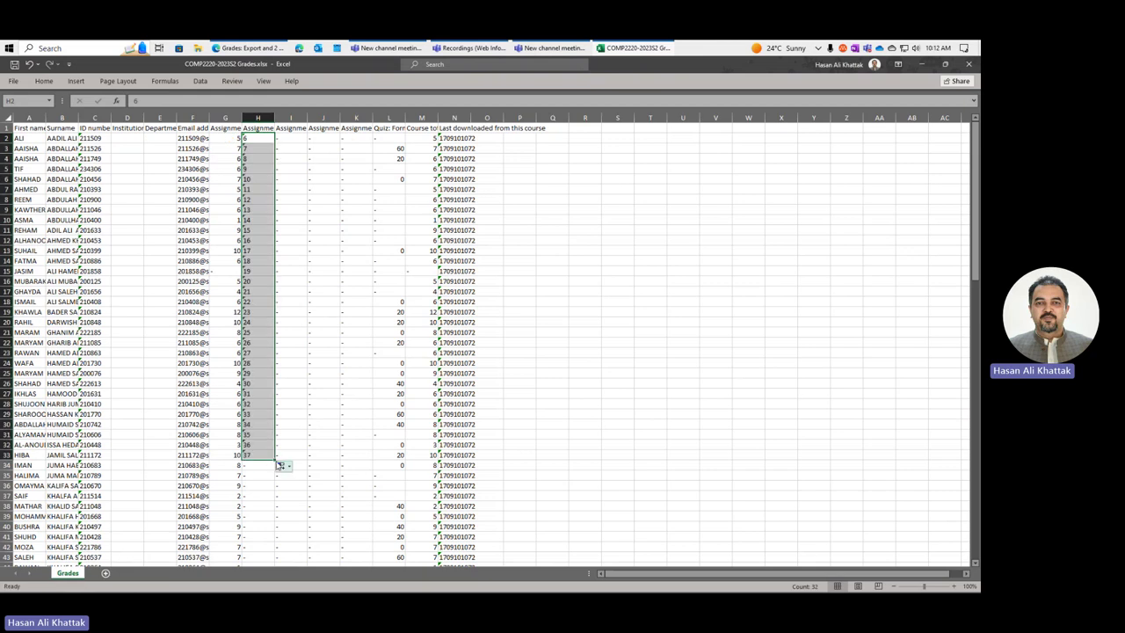
left_click(263, 393)
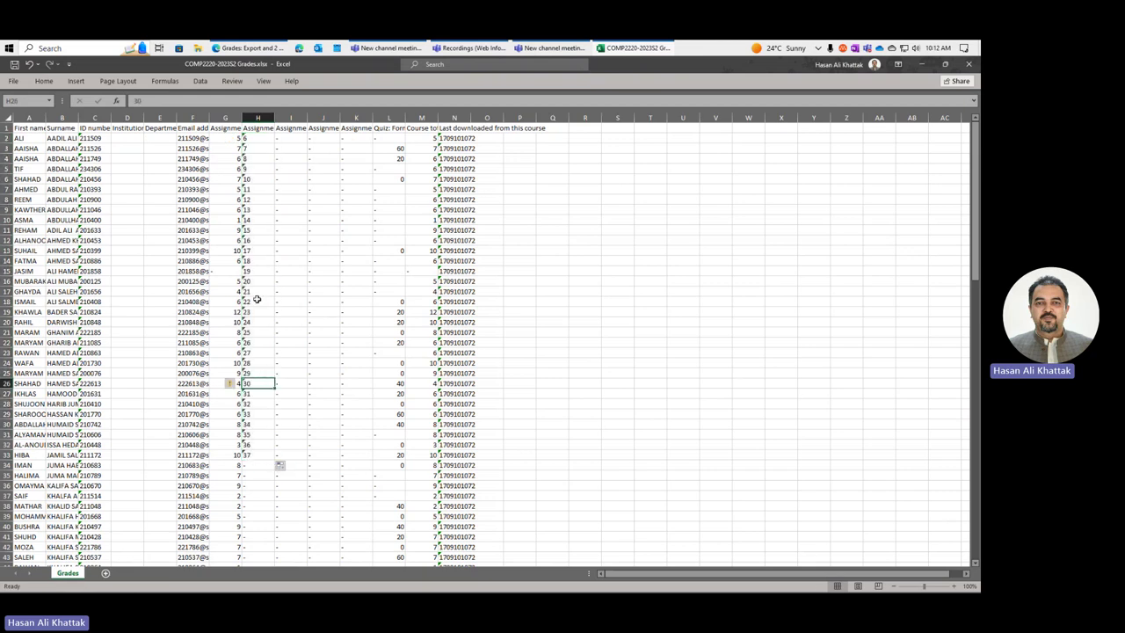
Step: Copy the Assignment01 grades in H18:H32 and paste them below, starting at H34
left_click_drag(256, 302, 275, 447)
key("ctrl+c")
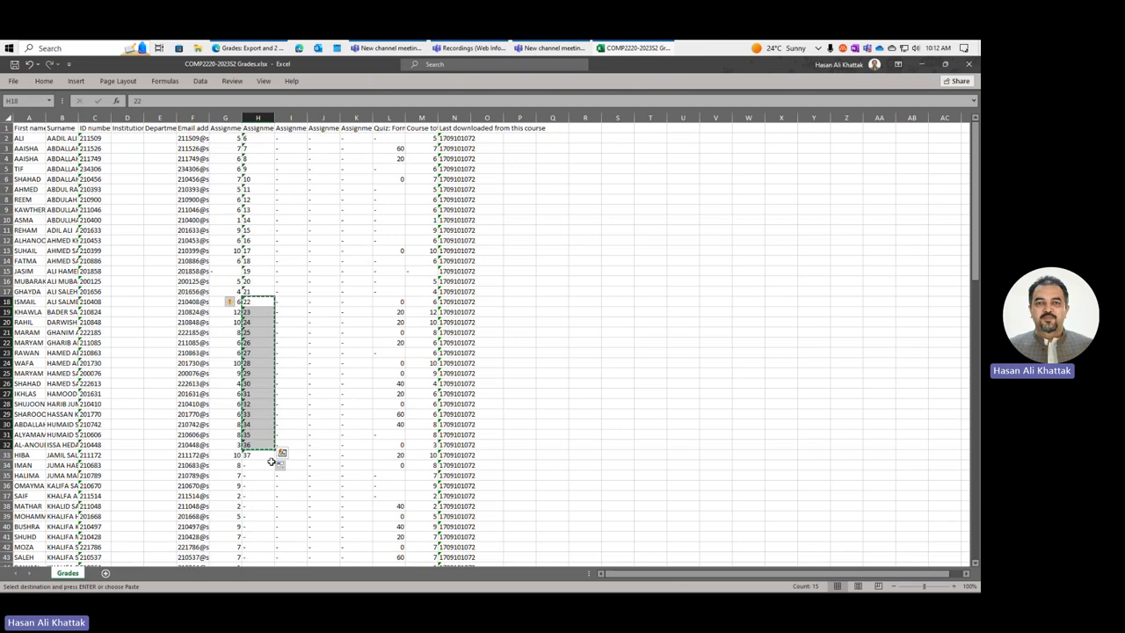
left_click(262, 469)
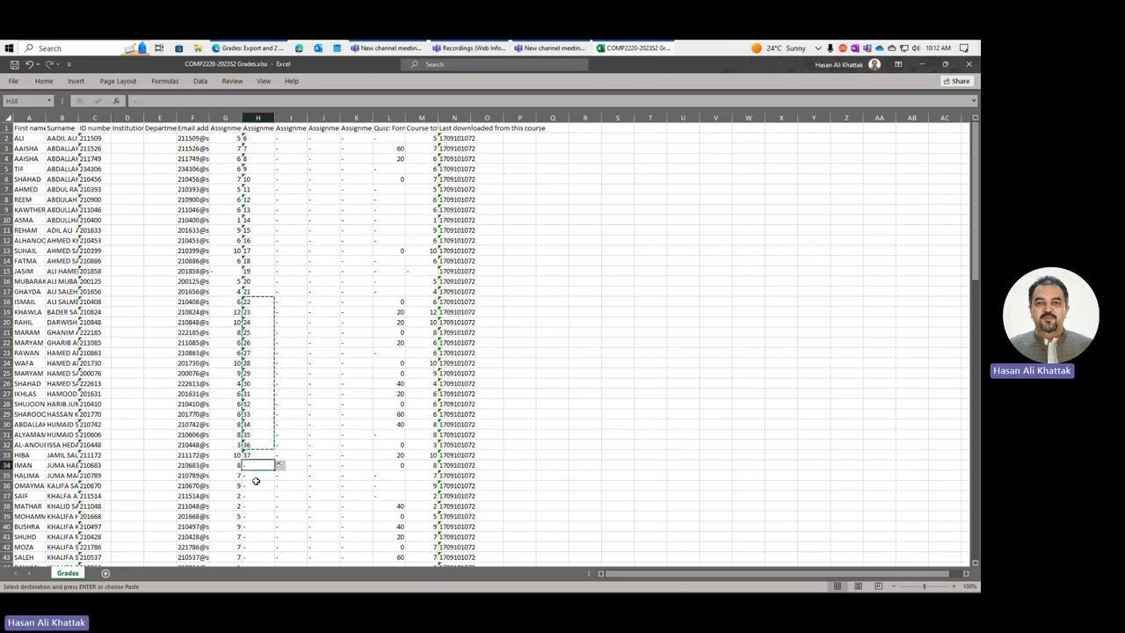
scroll(272, 507, "down", 17)
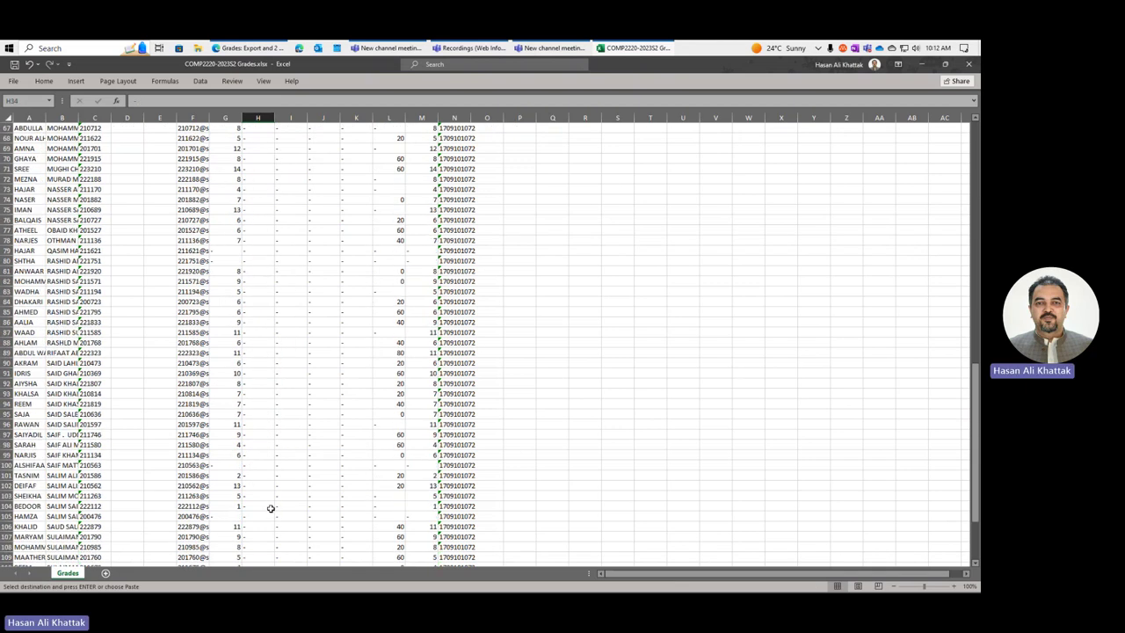
scroll(271, 510, "down", 9)
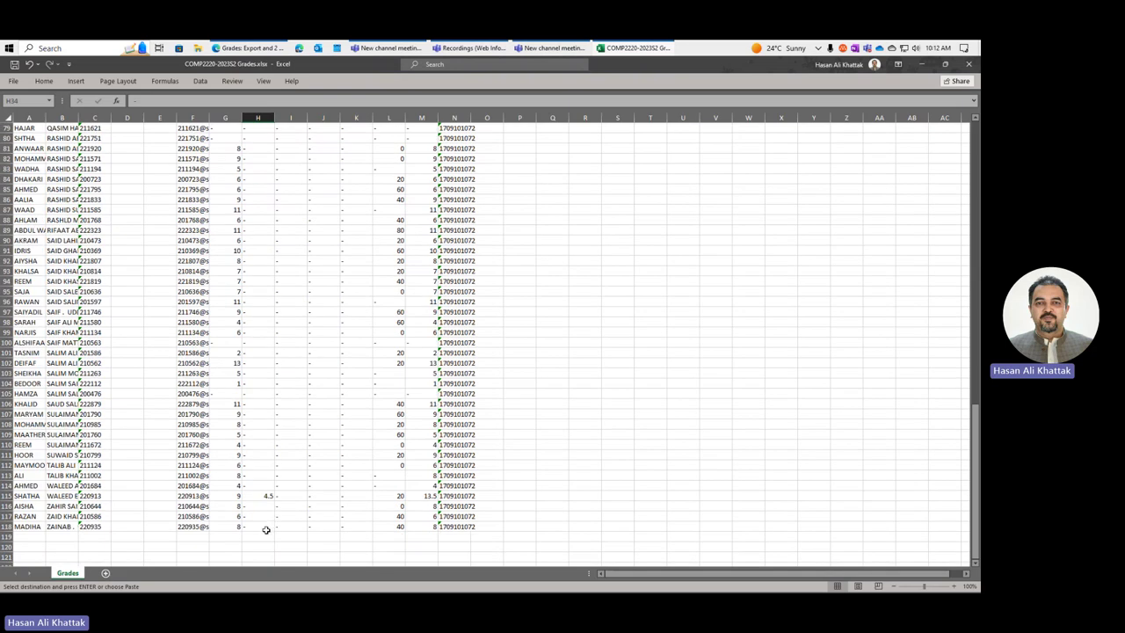
left_click(266, 529, "shift")
key("ctrl+v")
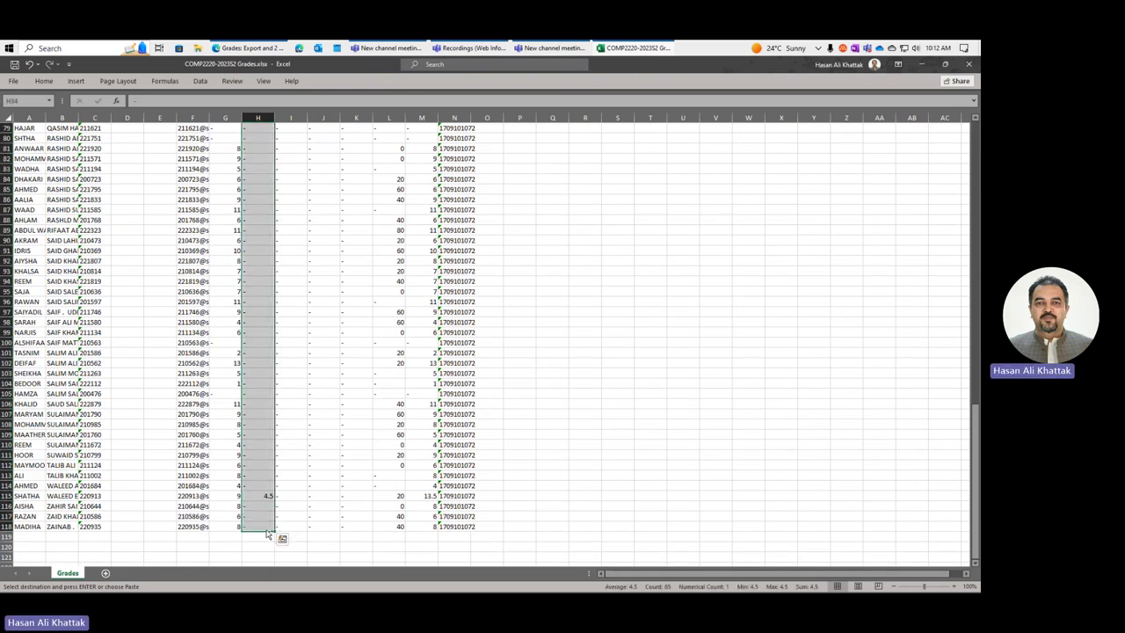
scroll(274, 521, "up", 20)
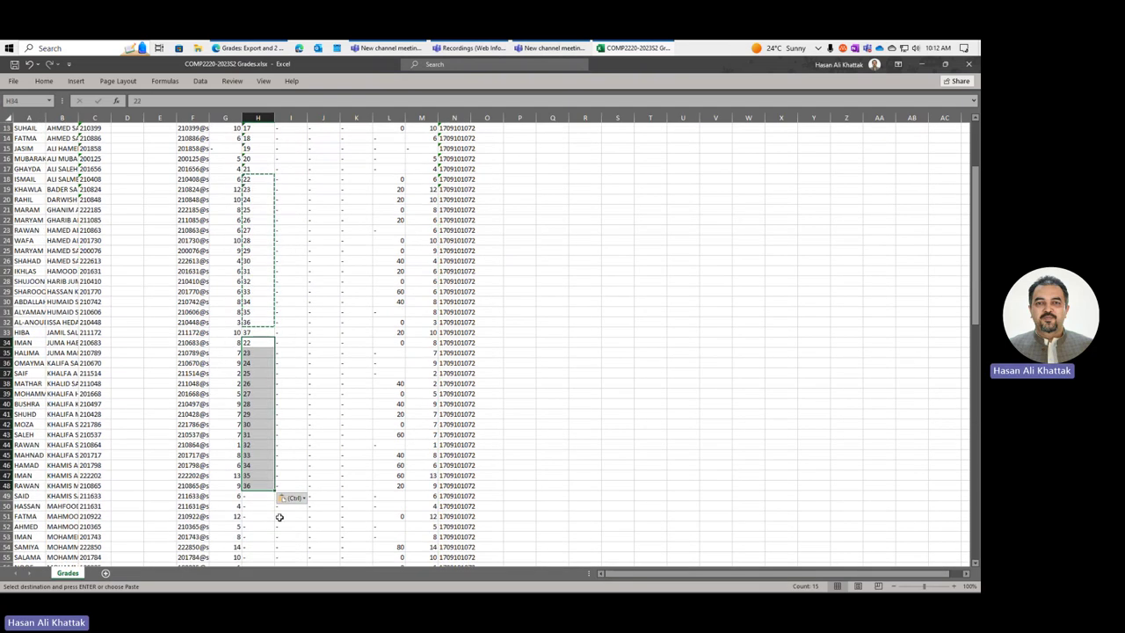
Step: Auto-fill the Assignment01 grades from H24 down to the last student in H118
left_click(261, 272)
left_click_drag(263, 239, 280, 538)
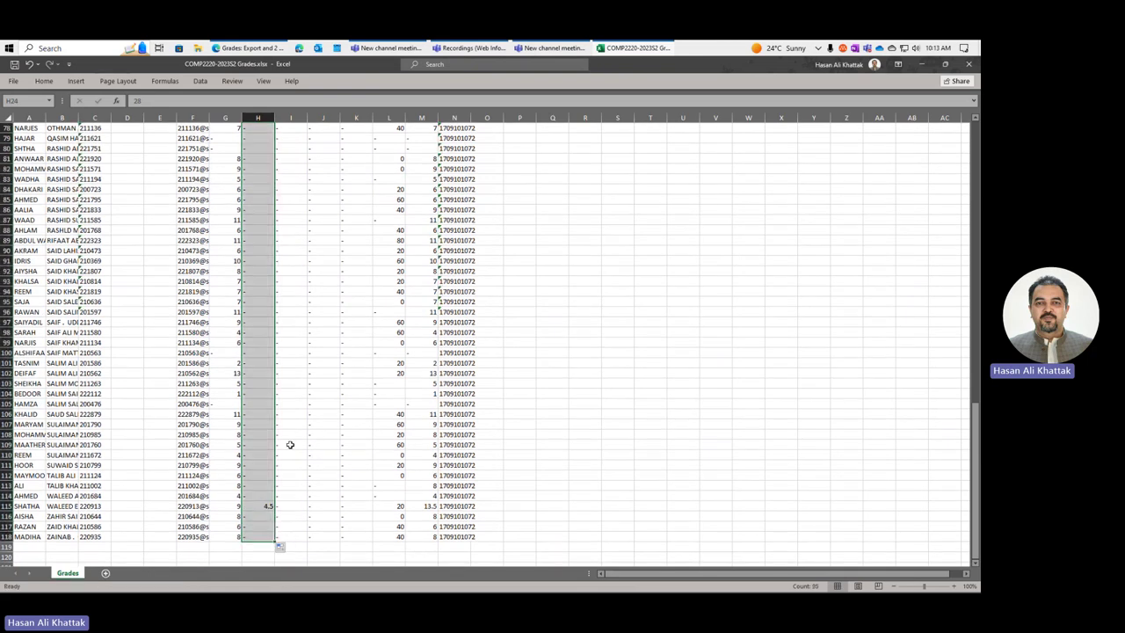
scroll(254, 387, "up", 20)
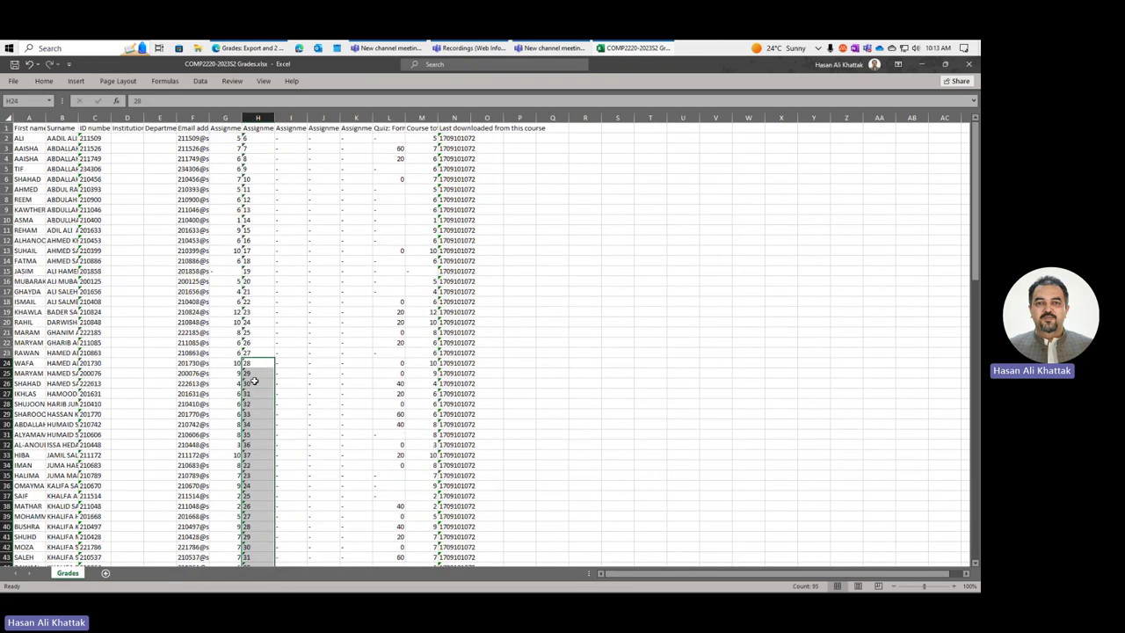
Step: Widen the Assignment01 column to fit its full heading and close the workbook
double_click(276, 117)
left_click(345, 159)
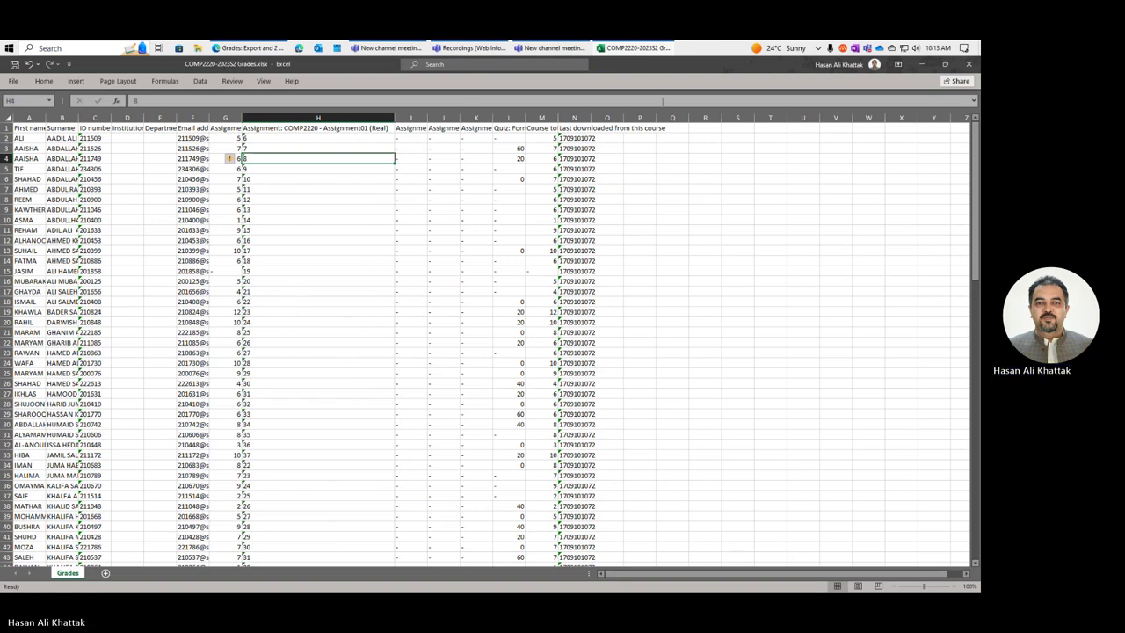
left_click(969, 64)
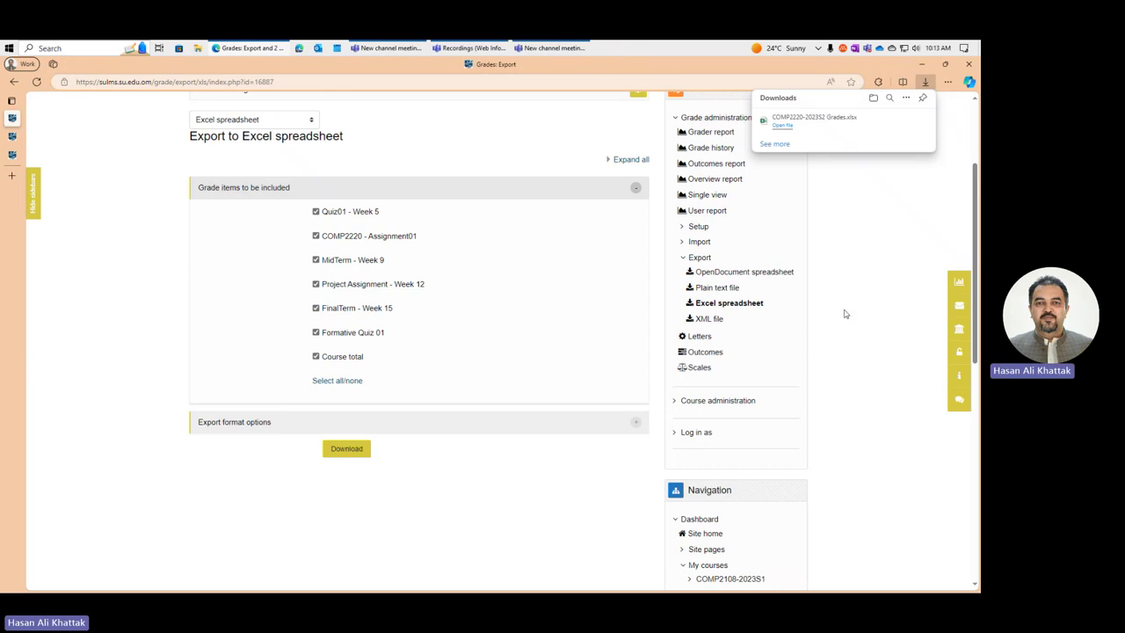
Step: In the course grade administration, open the Paste from spreadsheet import form and place the cursor in its Data field
scroll(493, 452, "up", 3)
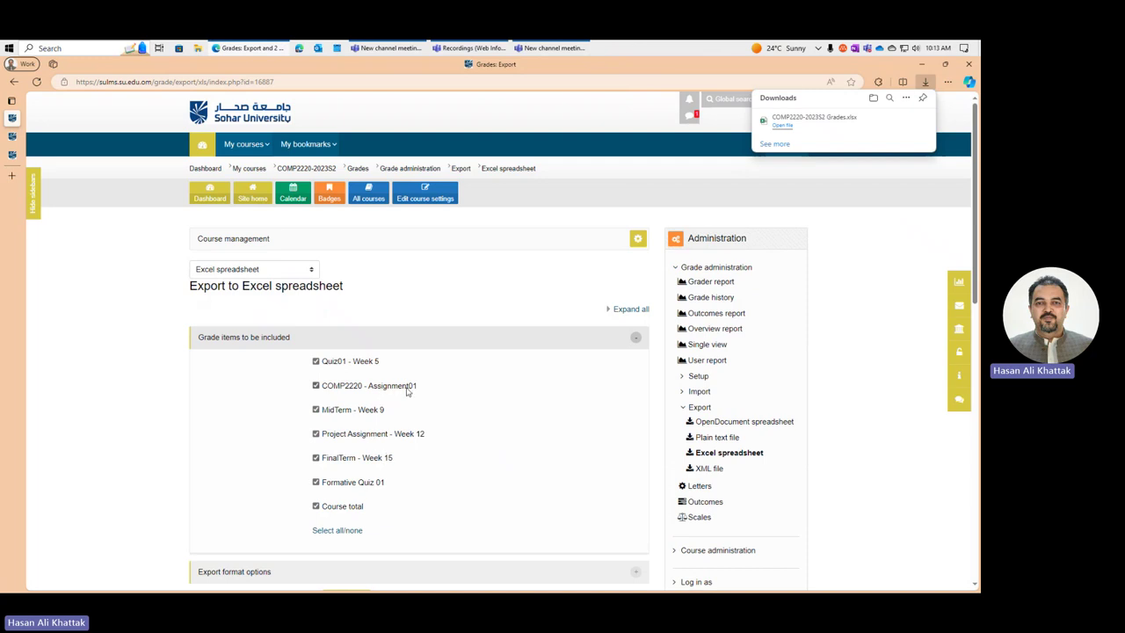
left_click(700, 392)
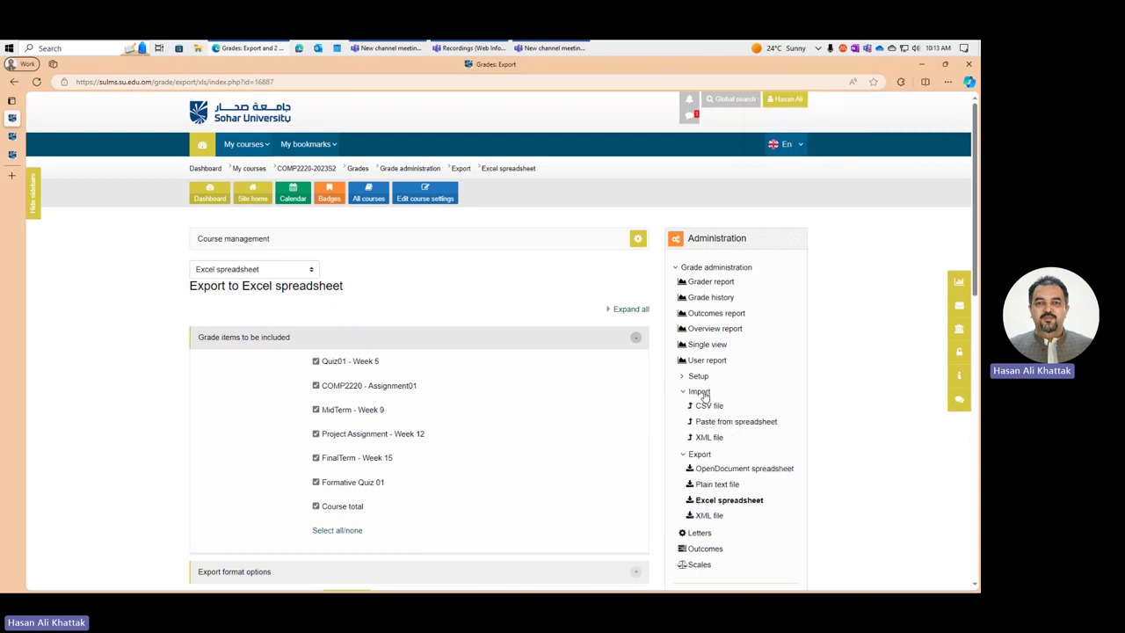
left_click(745, 423)
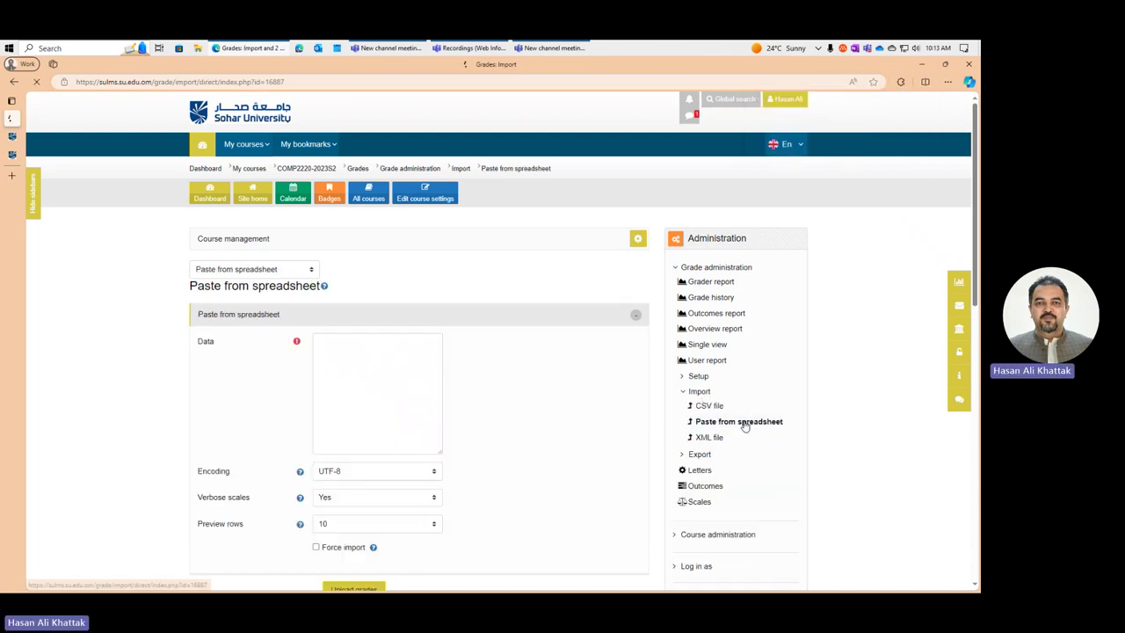
left_click(339, 395)
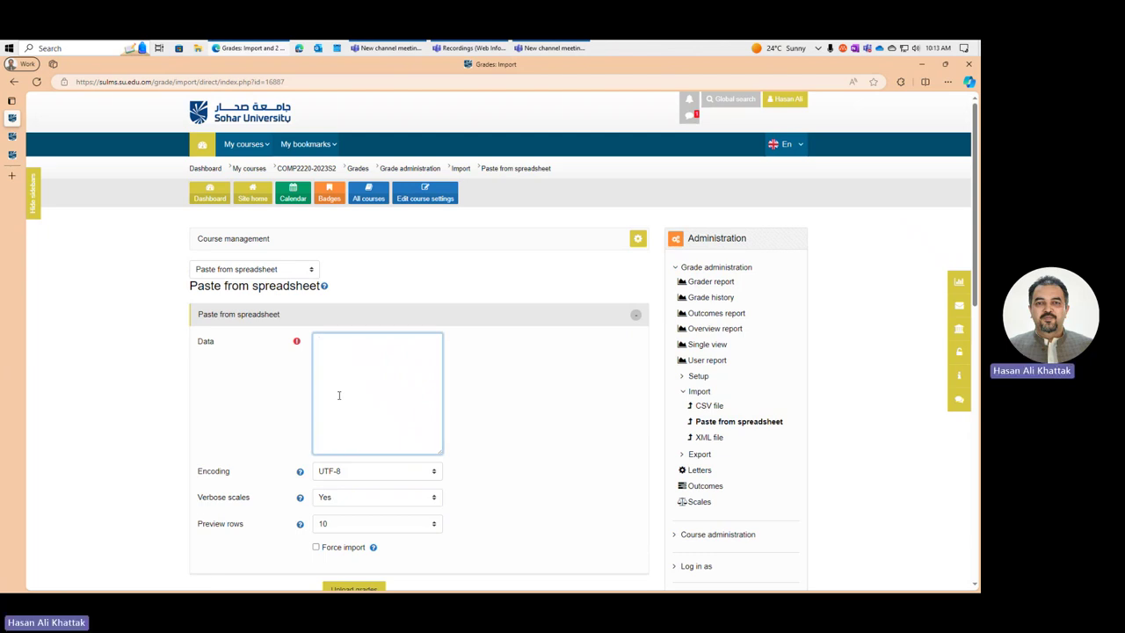
Step: Reopen the COMP2220-2023S2 Grades.xlsx workbook from File Explorer
key("super+e")
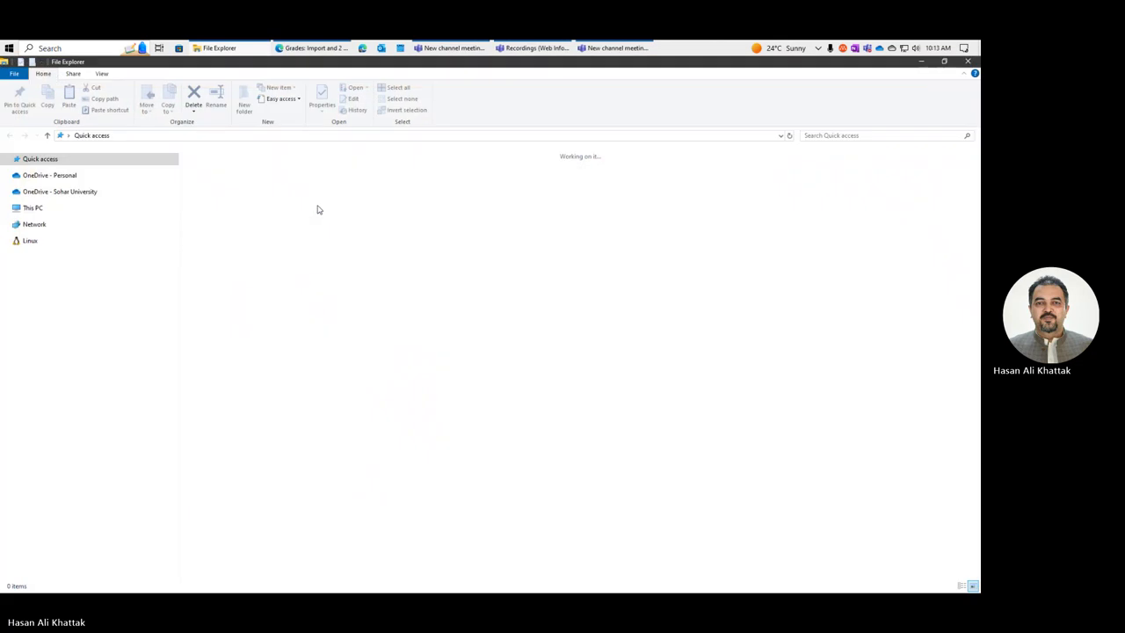
double_click(234, 280)
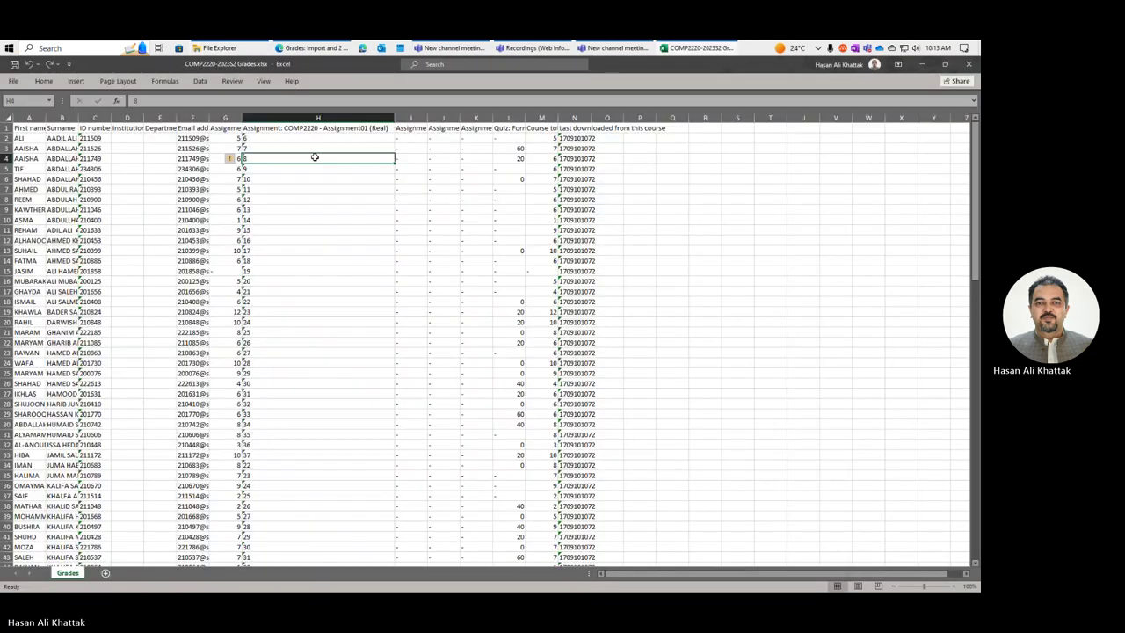
left_click(297, 148)
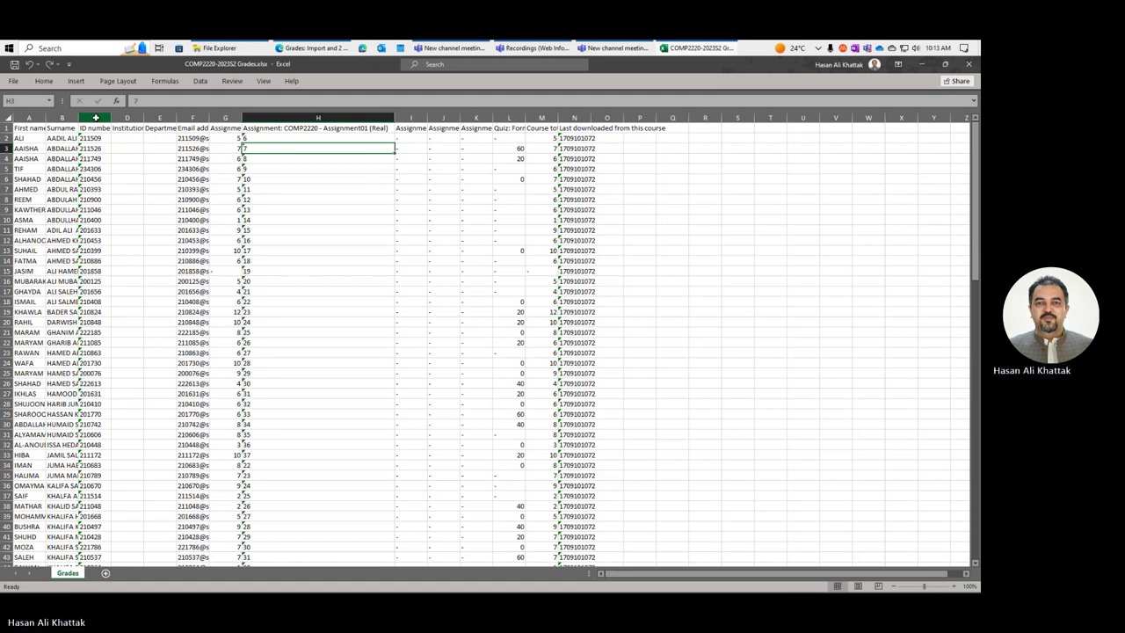
left_click(94, 118)
key("ctrl+c")
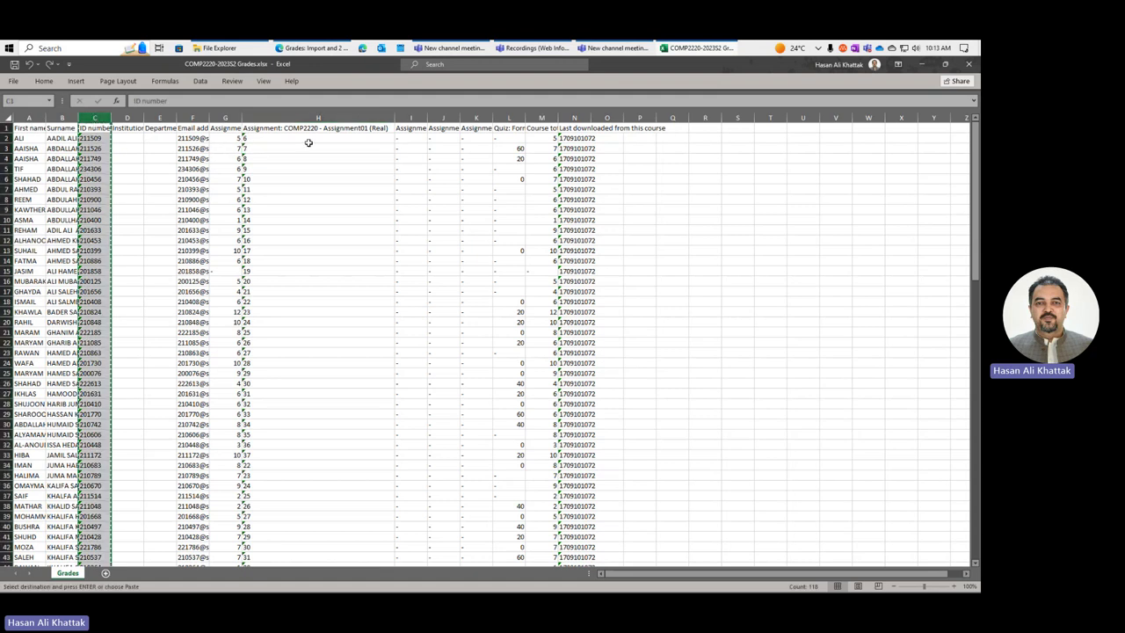
left_click(318, 117)
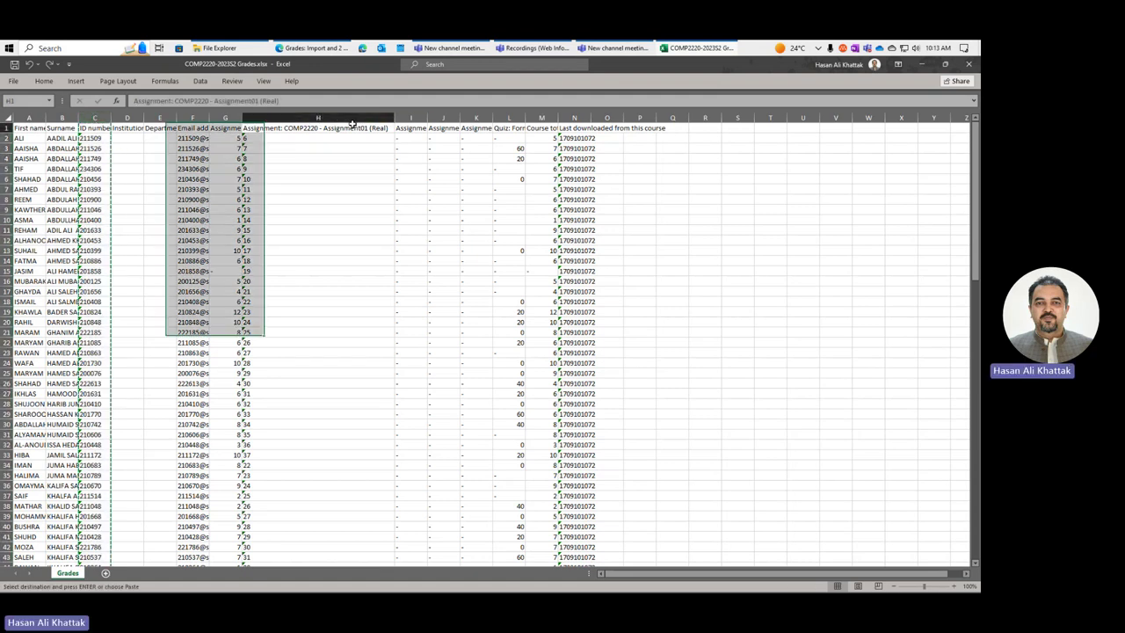
left_click(289, 128)
left_click(294, 117)
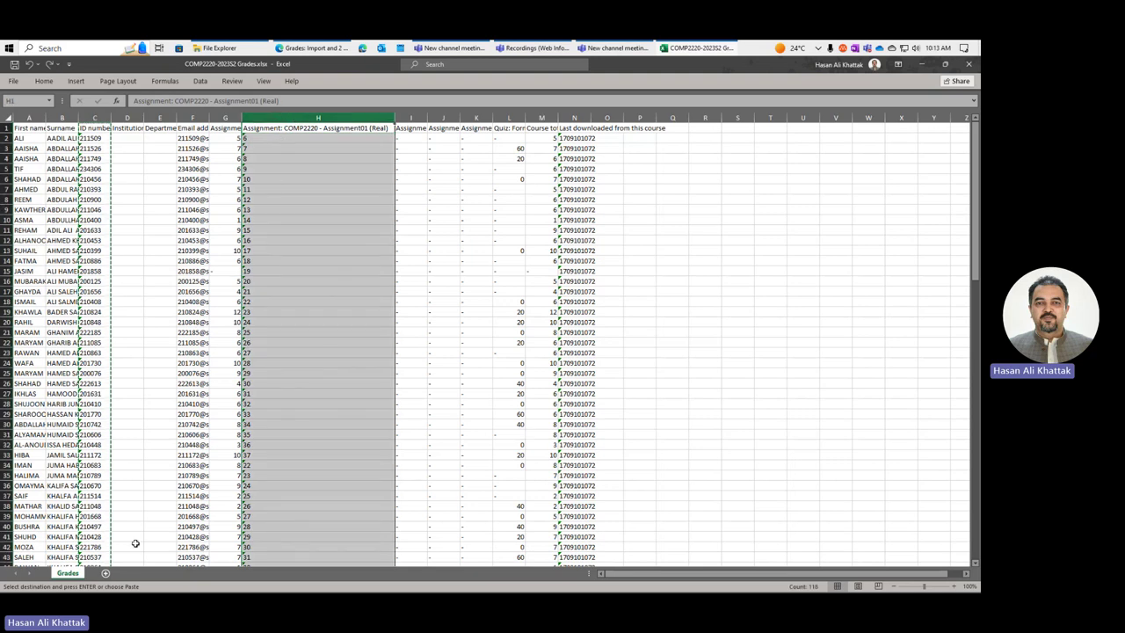
Step: Add a new sheet and copy the ID number column from the Grades sheet into its column A
left_click(106, 574)
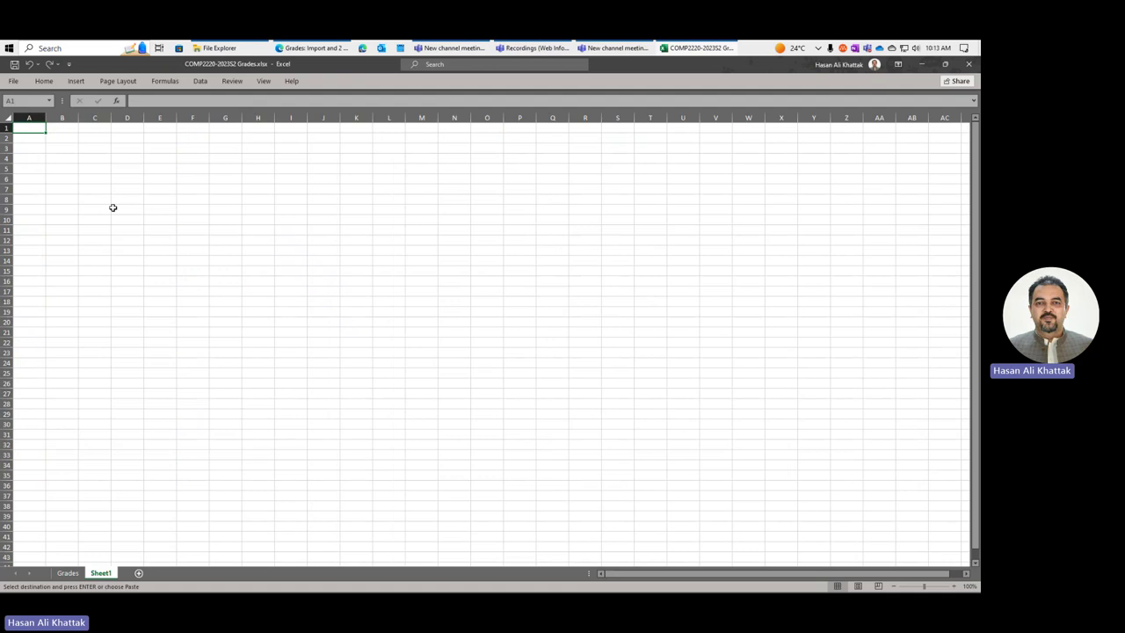
left_click(67, 573)
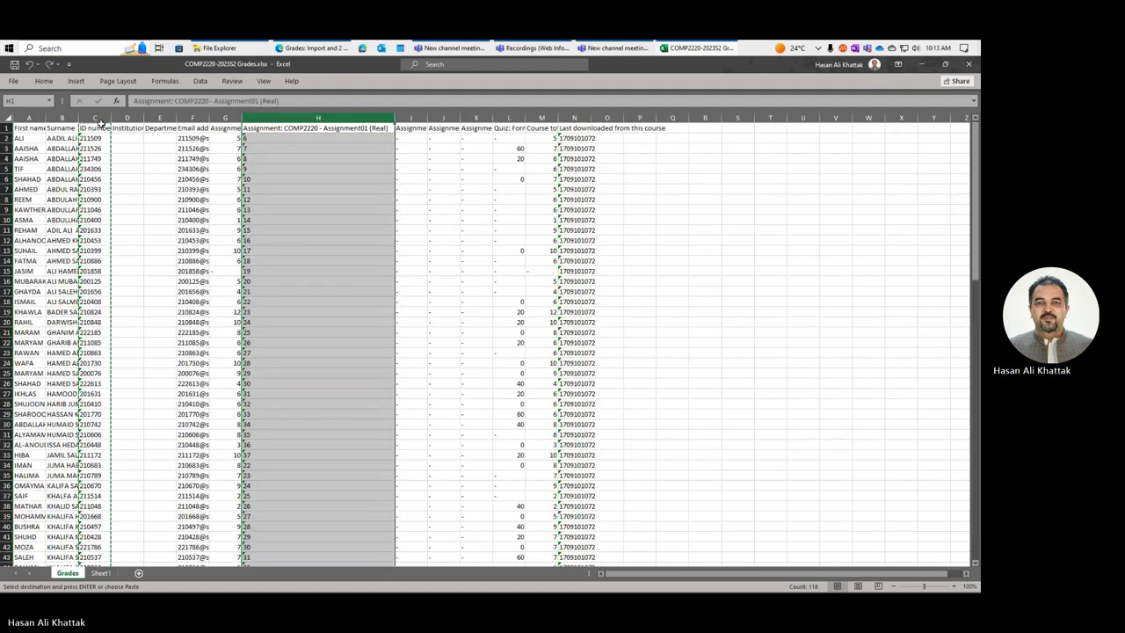
left_click(98, 118)
key("ctrl+c")
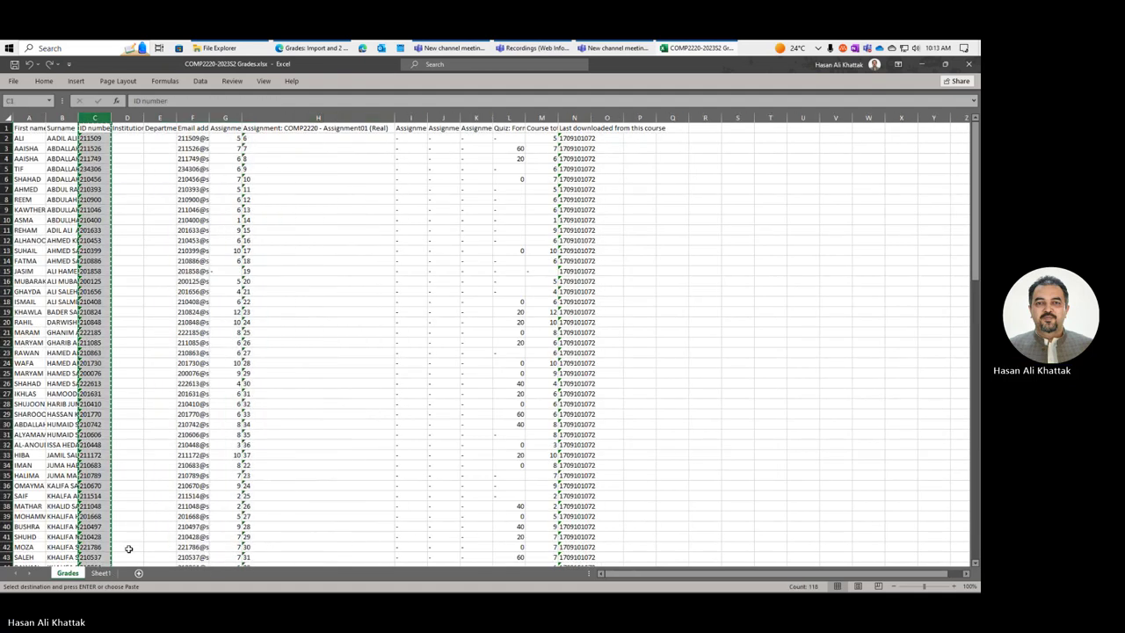
left_click(107, 574)
key("ctrl+v")
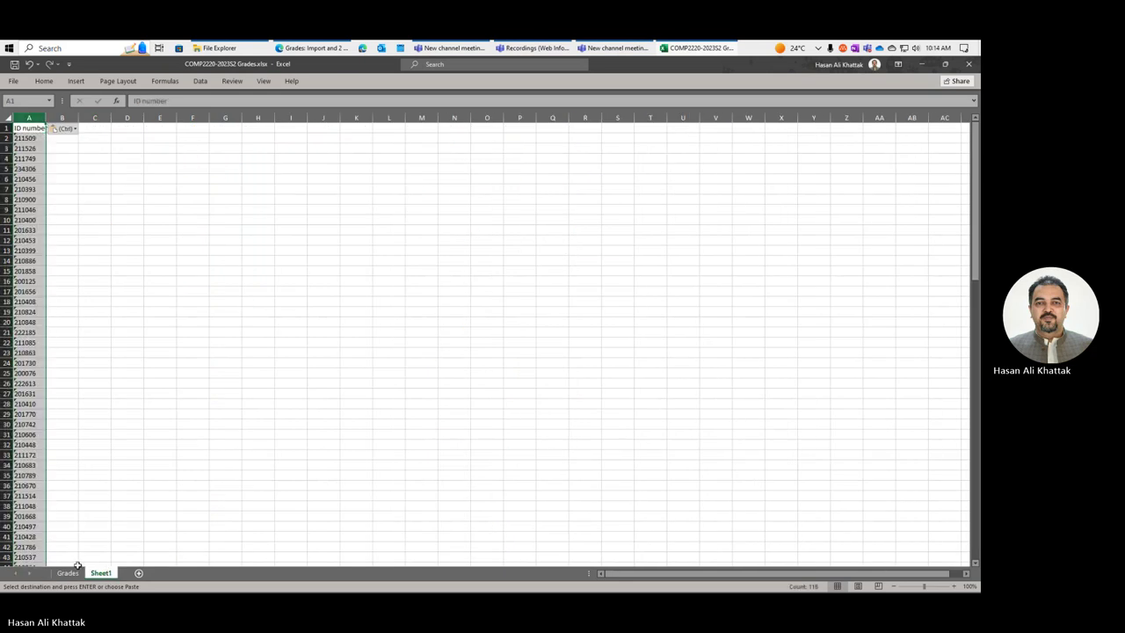
Step: Copy the Quiz01 - Week 5 grade column from the Grades sheet into column B of Sheet1
left_click(68, 572)
left_click(225, 118)
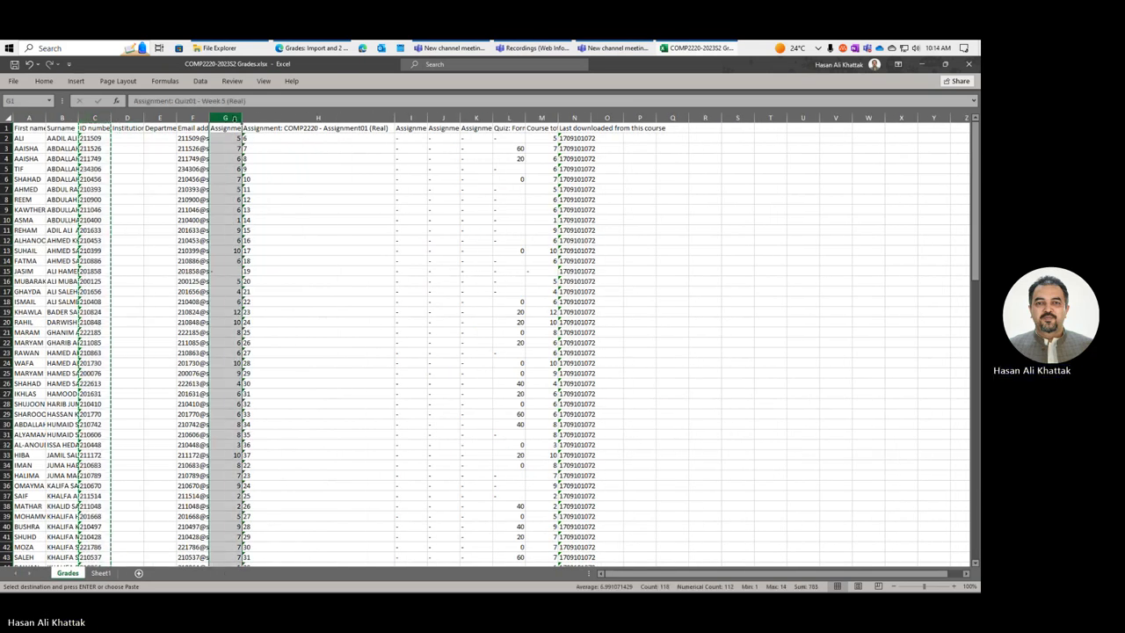
key("ctrl+c")
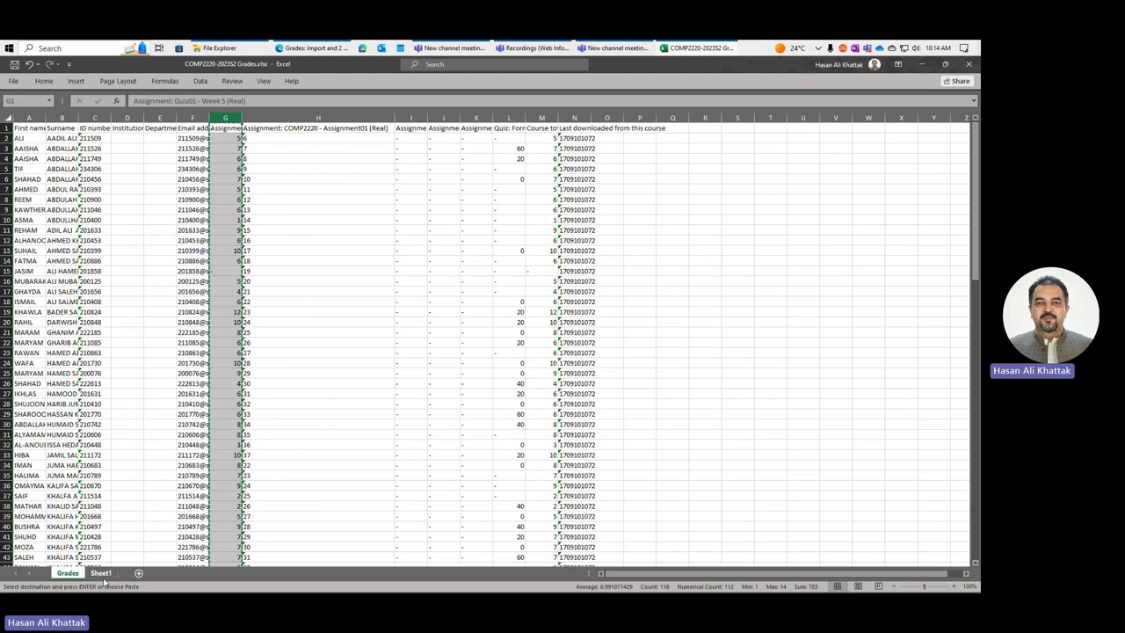
left_click(101, 573)
left_click(62, 129)
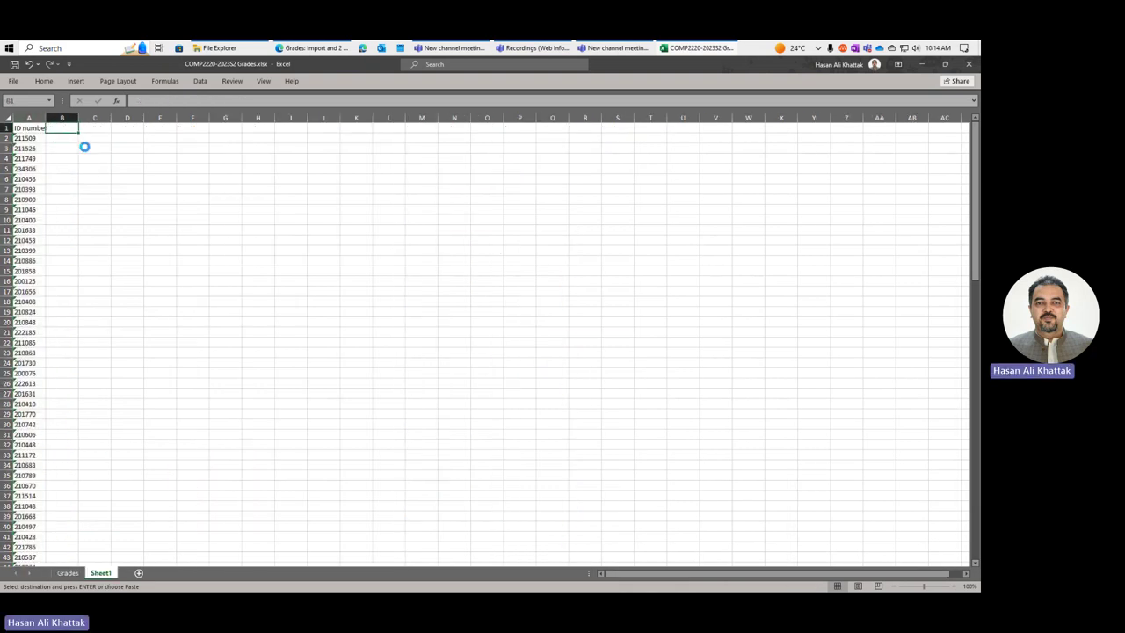
key("ctrl+v")
Step: Widen columns A and B of Sheet1 to fit their headings
double_click(78, 117)
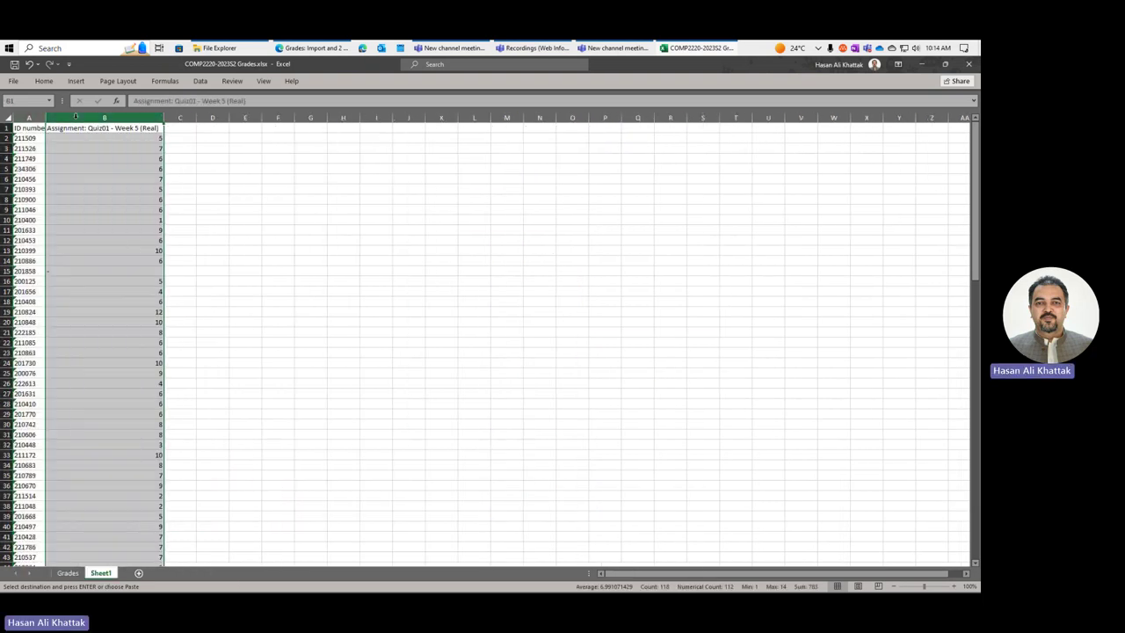
double_click(44, 118)
left_click(132, 199)
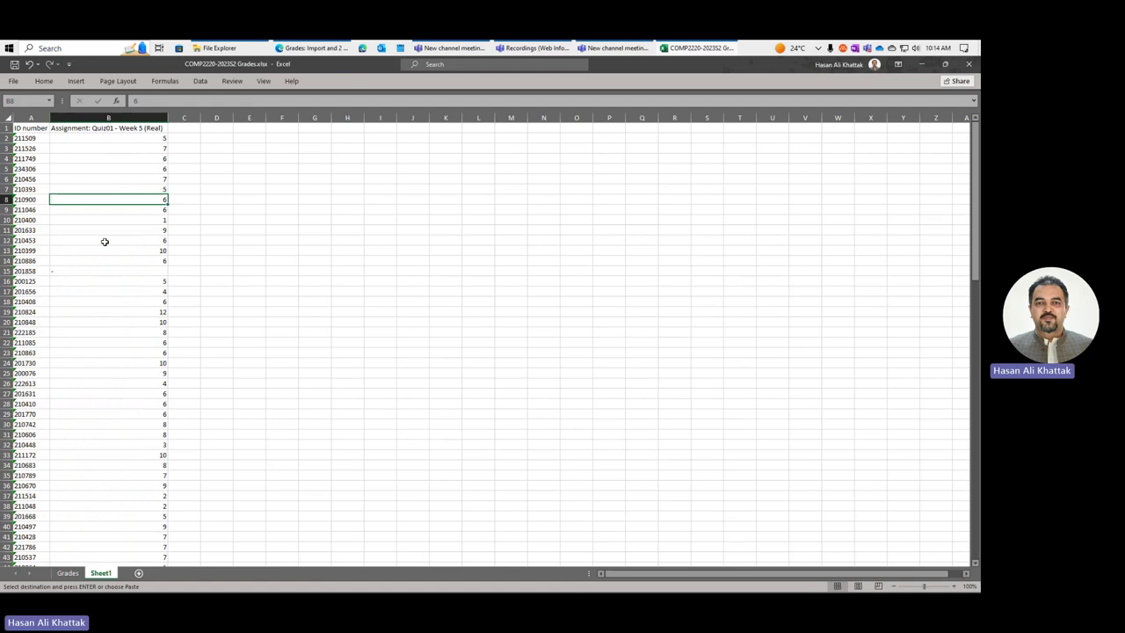
Step: Copy A1:B118 from Sheet1 and paste it into the Data field of the browser's grade import form
left_click_drag(32, 126, 157, 453)
key("ctrl+c")
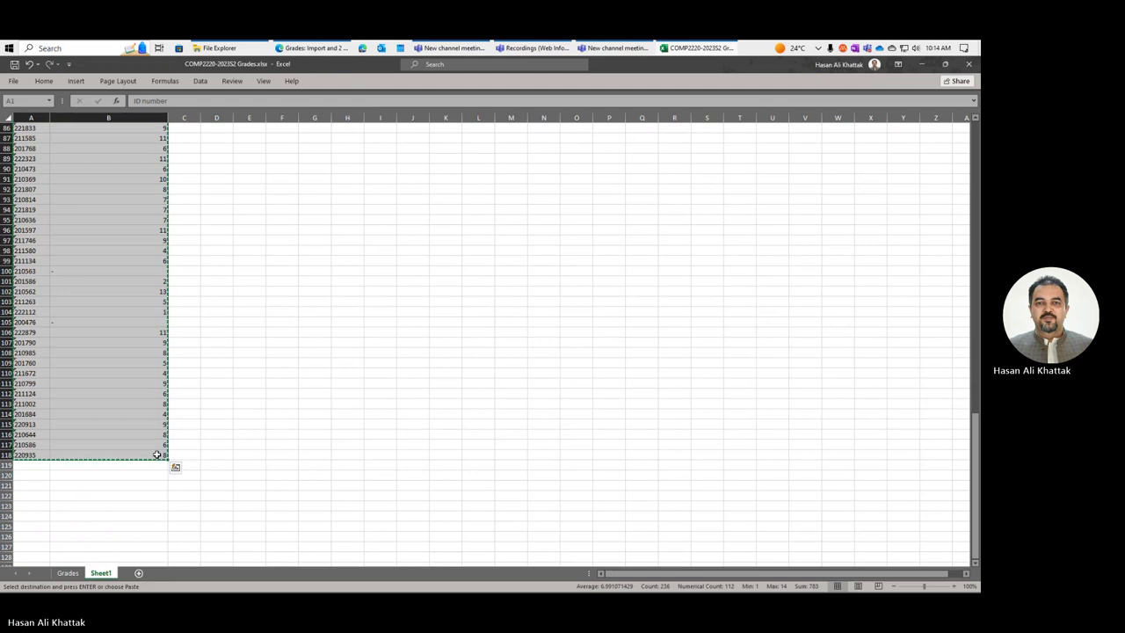
key("alt+Tab")
key("alt+Tab")
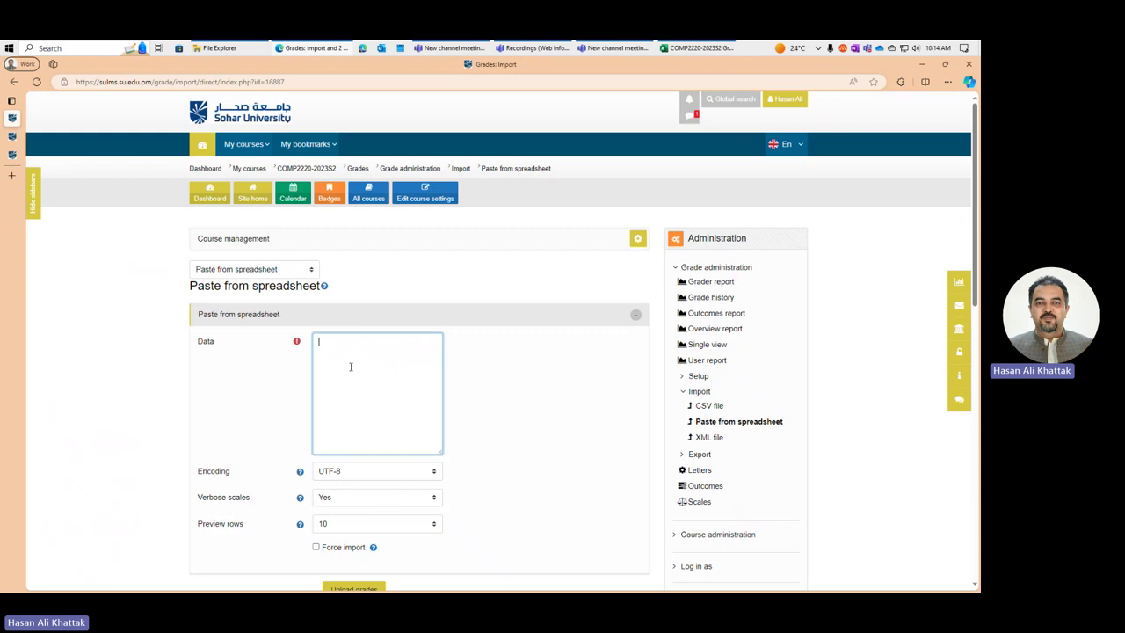
key("ctrl+v")
Step: Upload the pasted grades and check the ID number and Quiz01 - Week 5 headings and the mapping options in the import preview
scroll(391, 402, "down", 4)
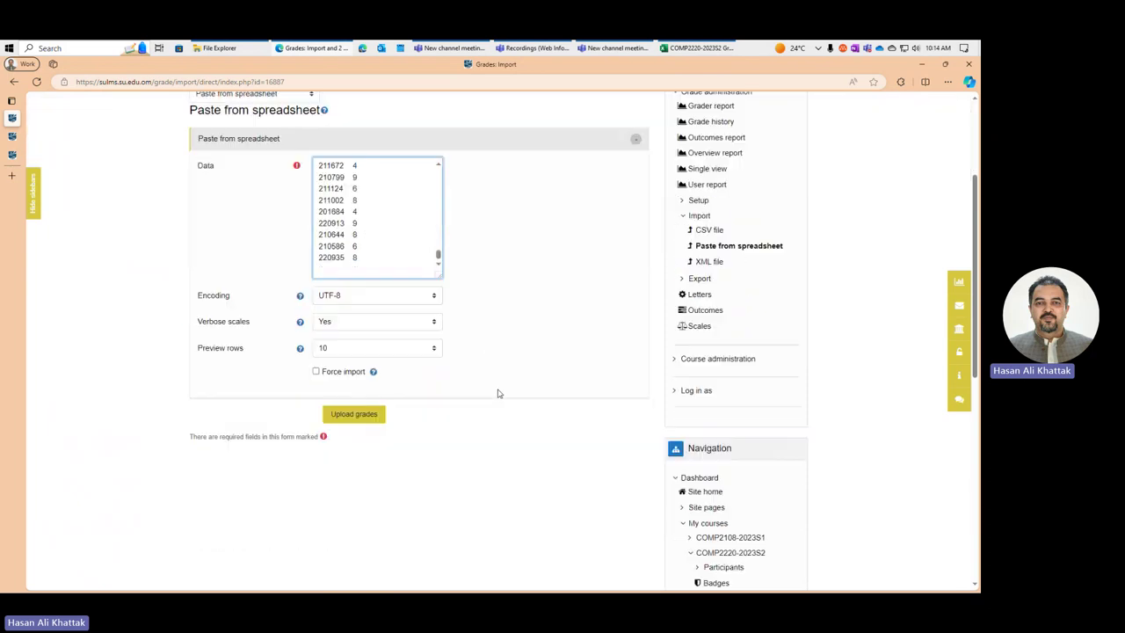
scroll(371, 264, "up", 4)
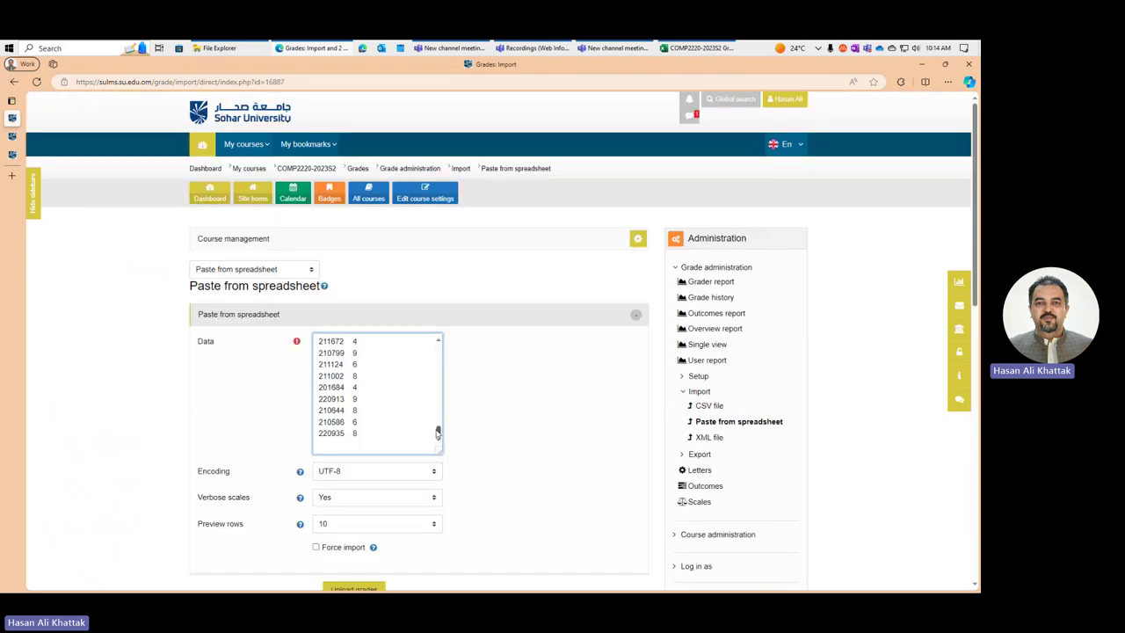
mouse_move(438, 433)
left_mouse_down()
mouse_move(438, 338)
mouse_move(438, 432)
left_mouse_up()
left_click(353, 587)
scroll(543, 310, "down", 2)
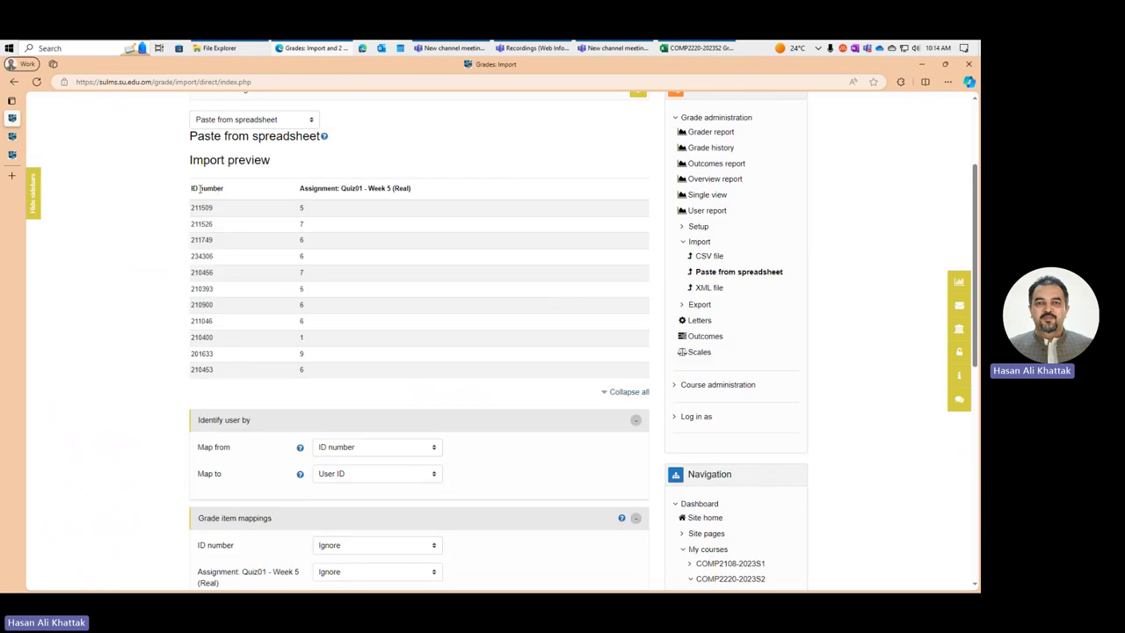
left_click_drag(190, 195, 226, 198)
left_click_drag(303, 195, 413, 197)
scroll(497, 319, "down", 1)
scroll(497, 319, "down", 1)
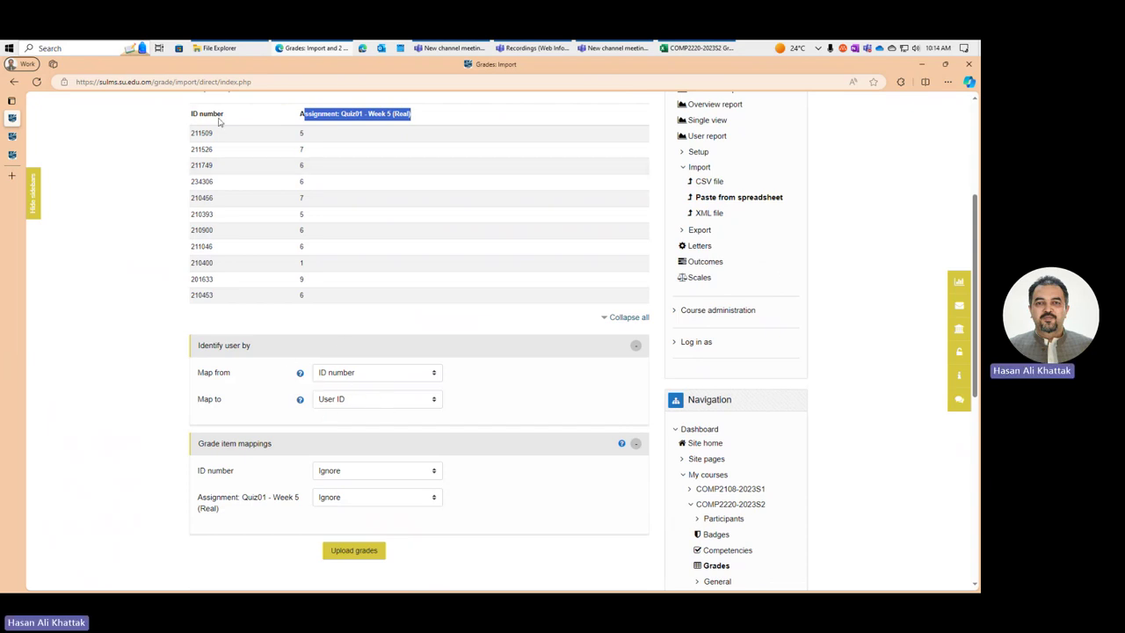
Step: Identify users by mapping from the ID number column to the ID number user field
left_click(358, 373)
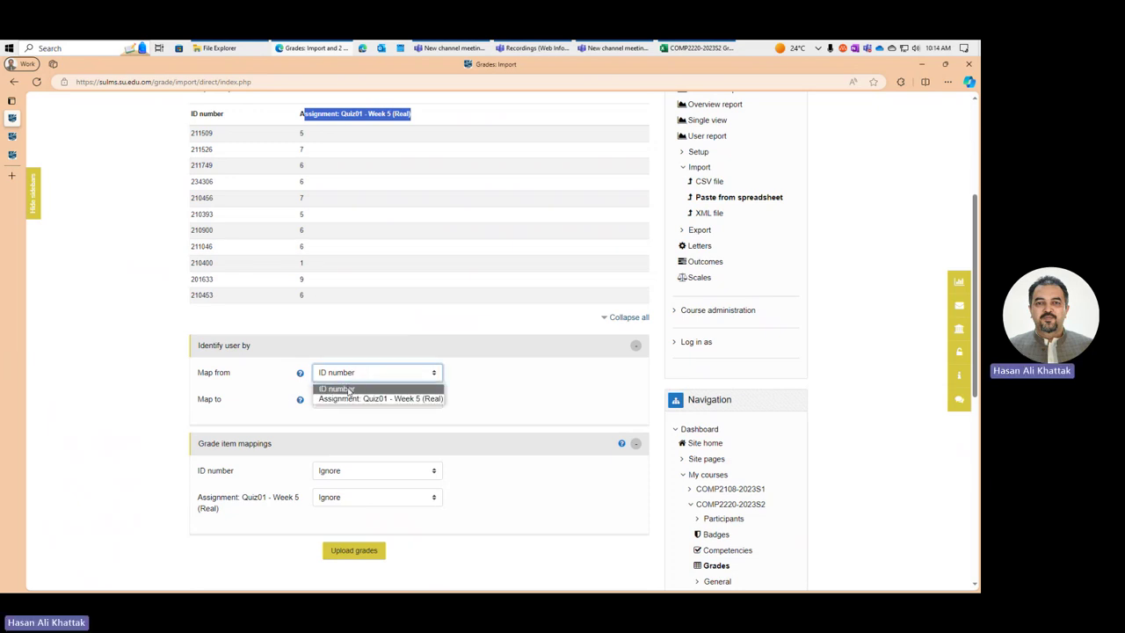
left_click(349, 389)
left_click(347, 401)
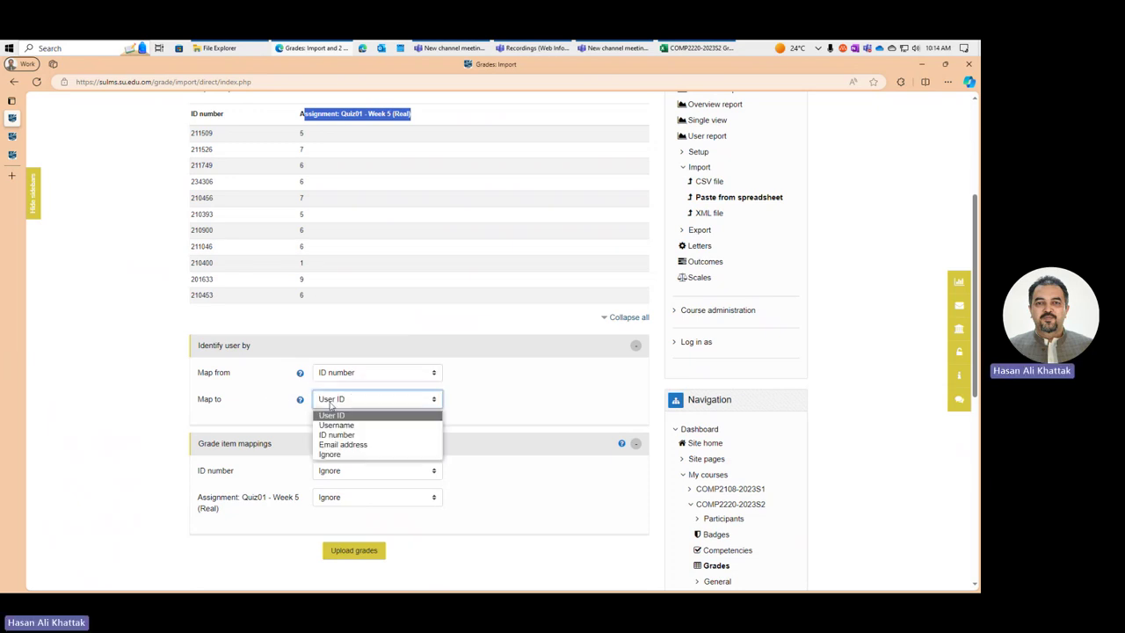
left_click(349, 435)
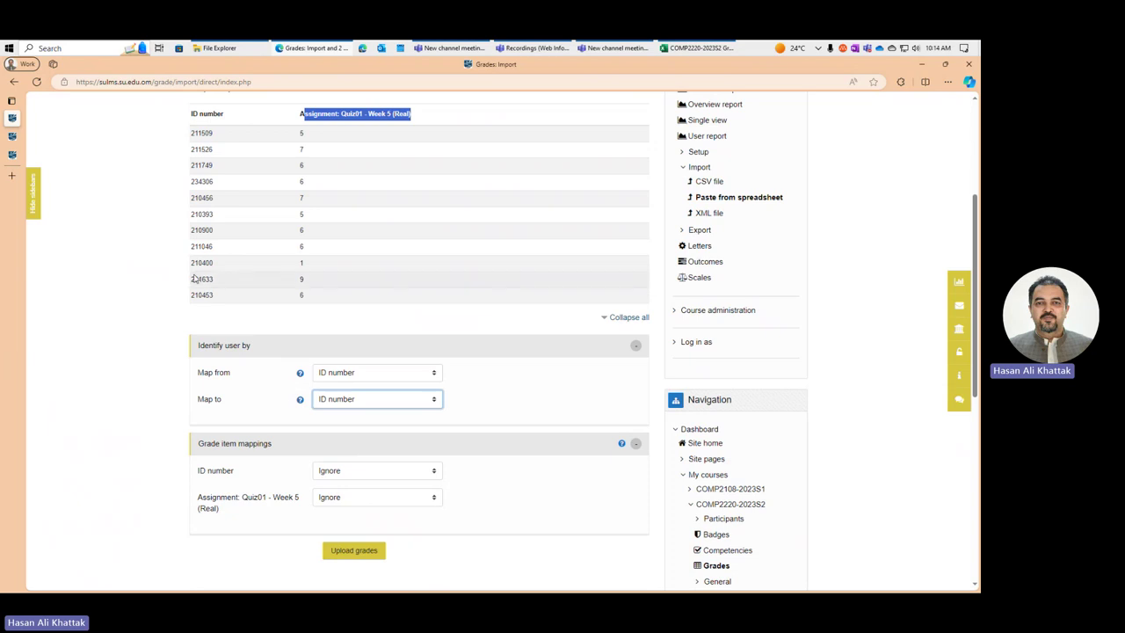
Step: Switch to the COMP2220-2023S2 course page and open its Grader report to examine the recorded grades
left_click(13, 137)
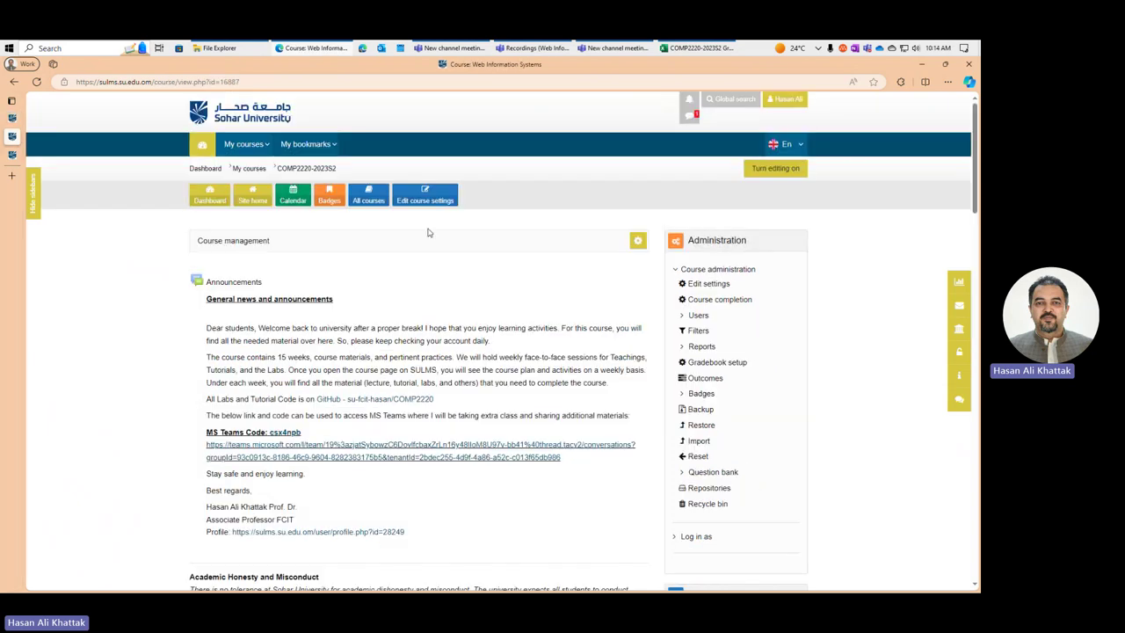
left_click(716, 363)
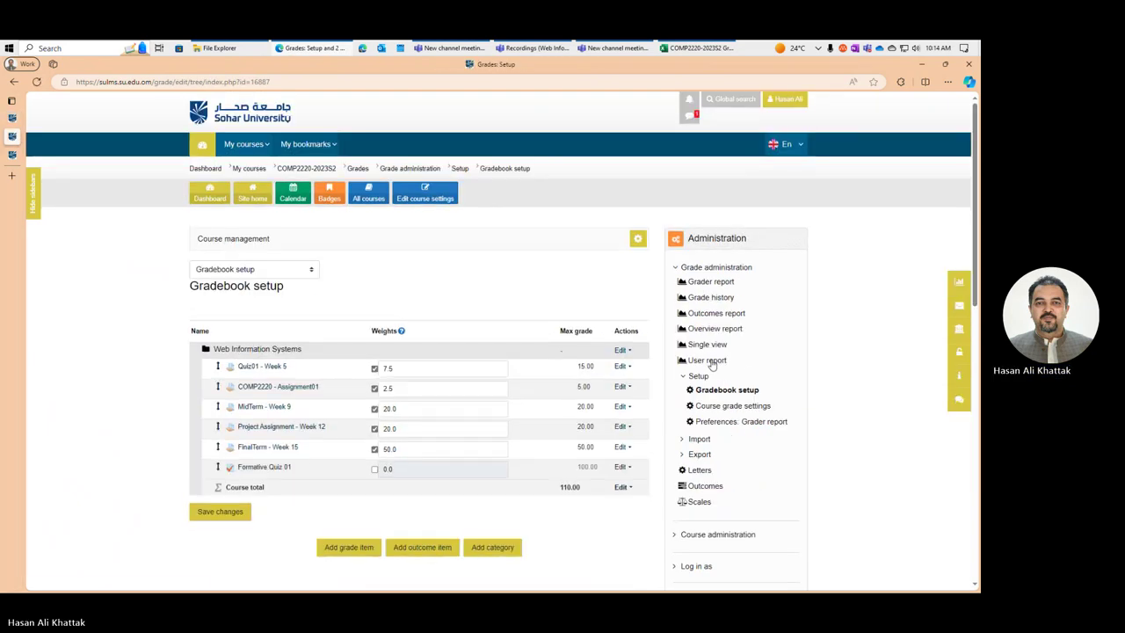
left_click(709, 284)
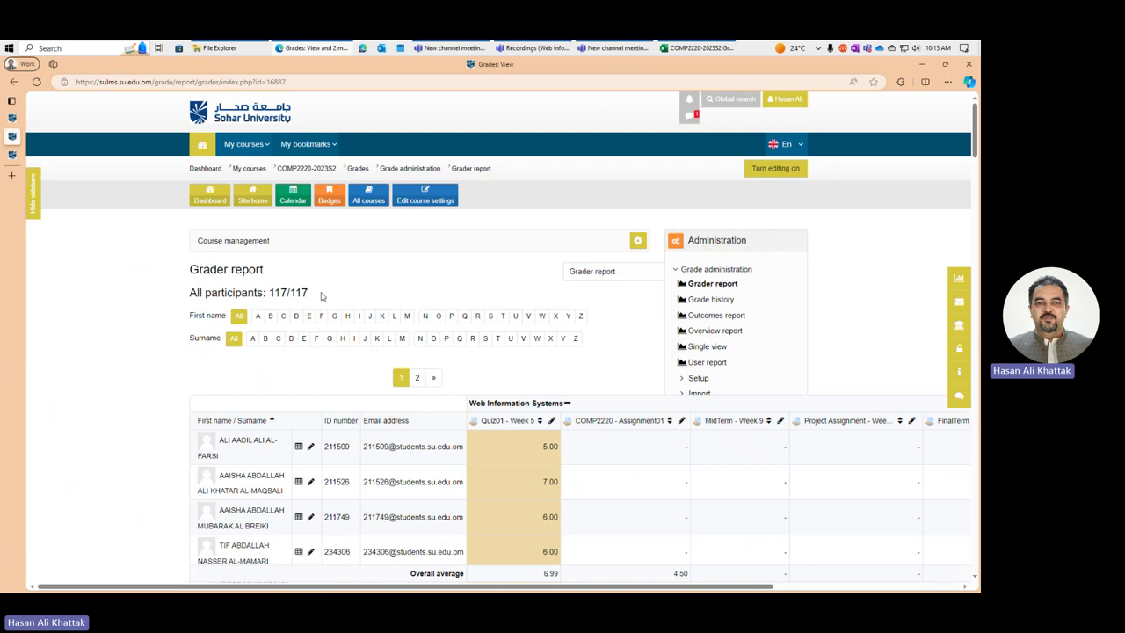
Step: Back in the import preview, map the Quiz01 - Week 5 column to Assignment: MidTerm - Week 9 and upload the grades
left_click(12, 118)
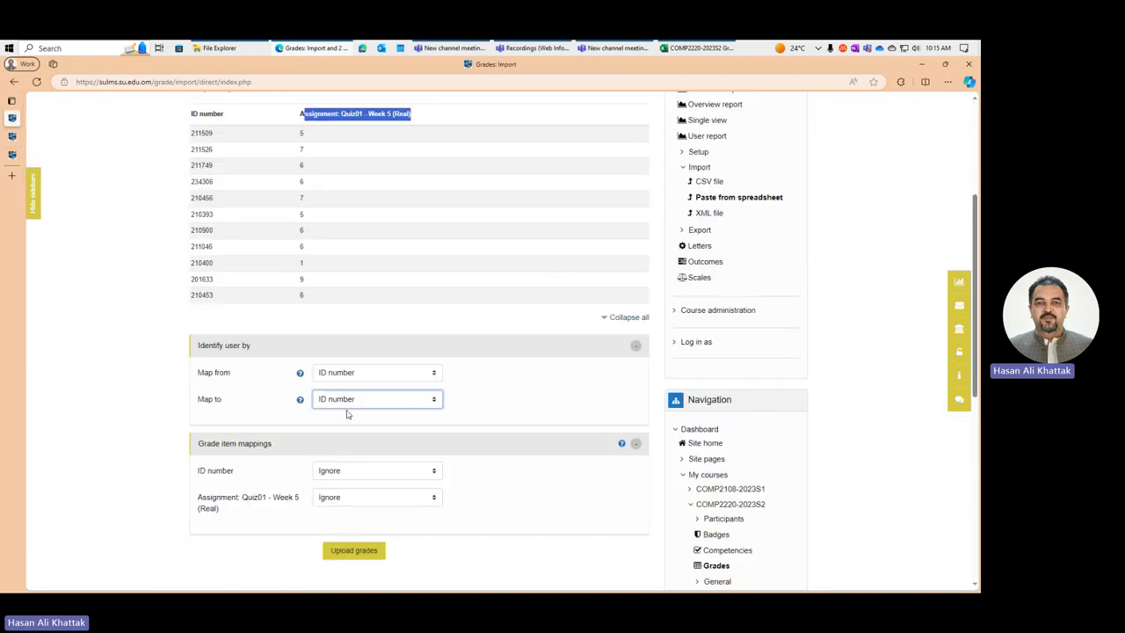
scroll(405, 461, "down", 3)
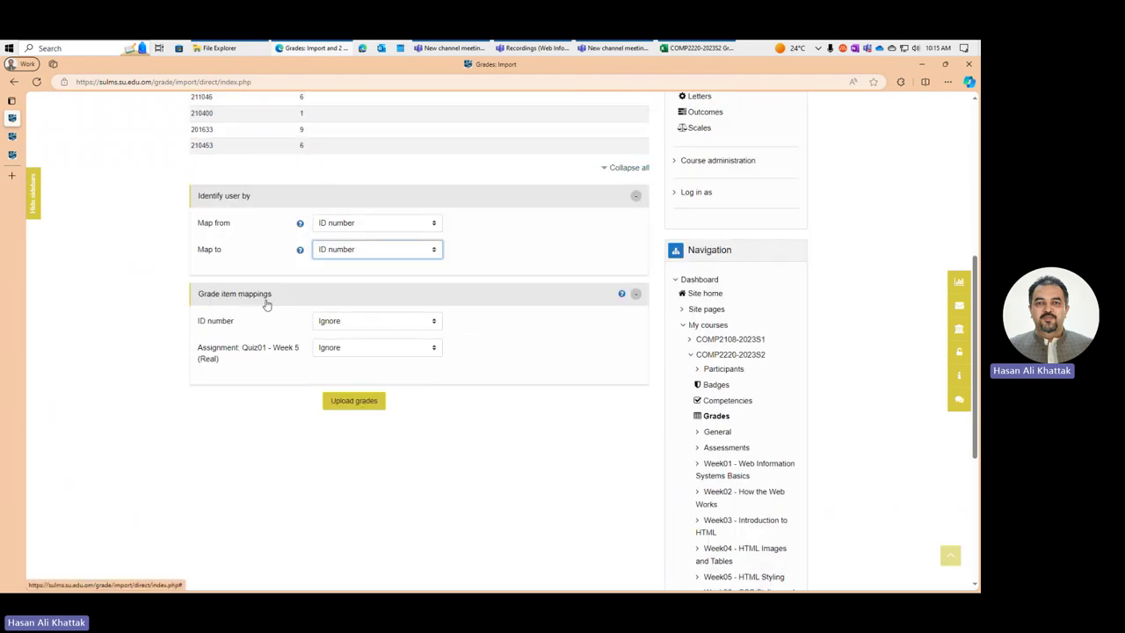
scroll(202, 420, "up", 7)
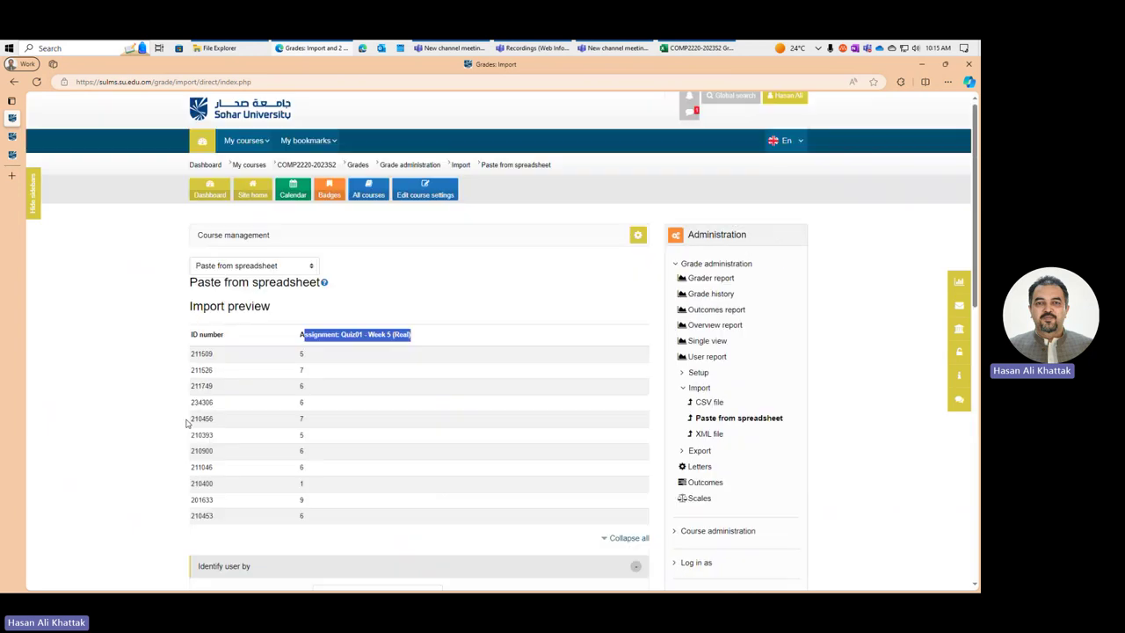
left_click_drag(302, 337, 428, 342)
scroll(425, 351, "down", 5)
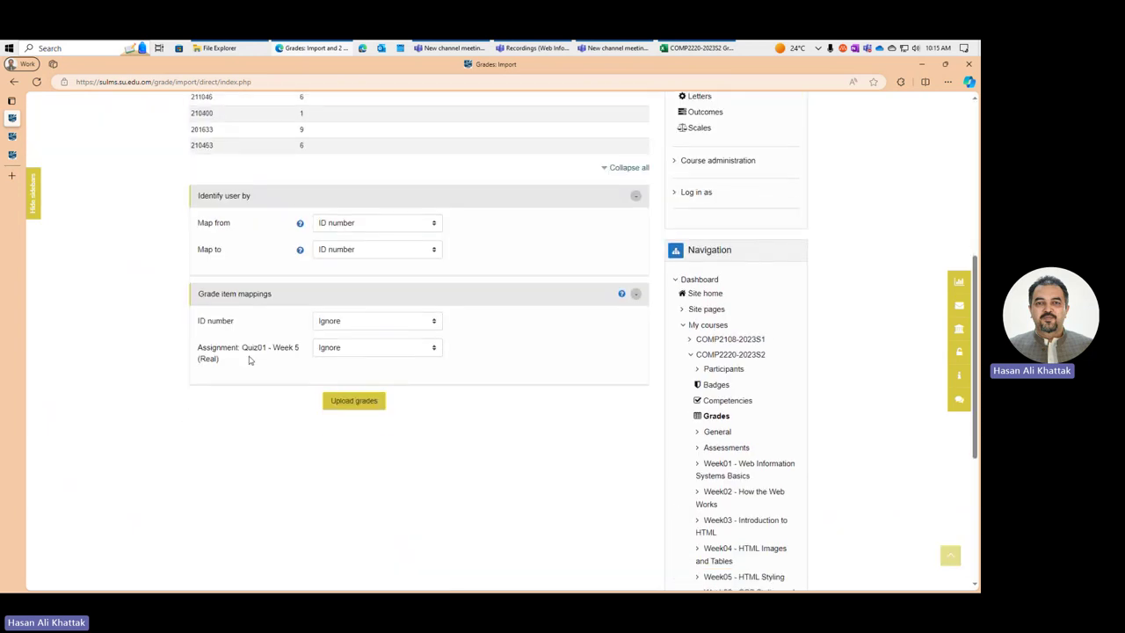
left_click(352, 350)
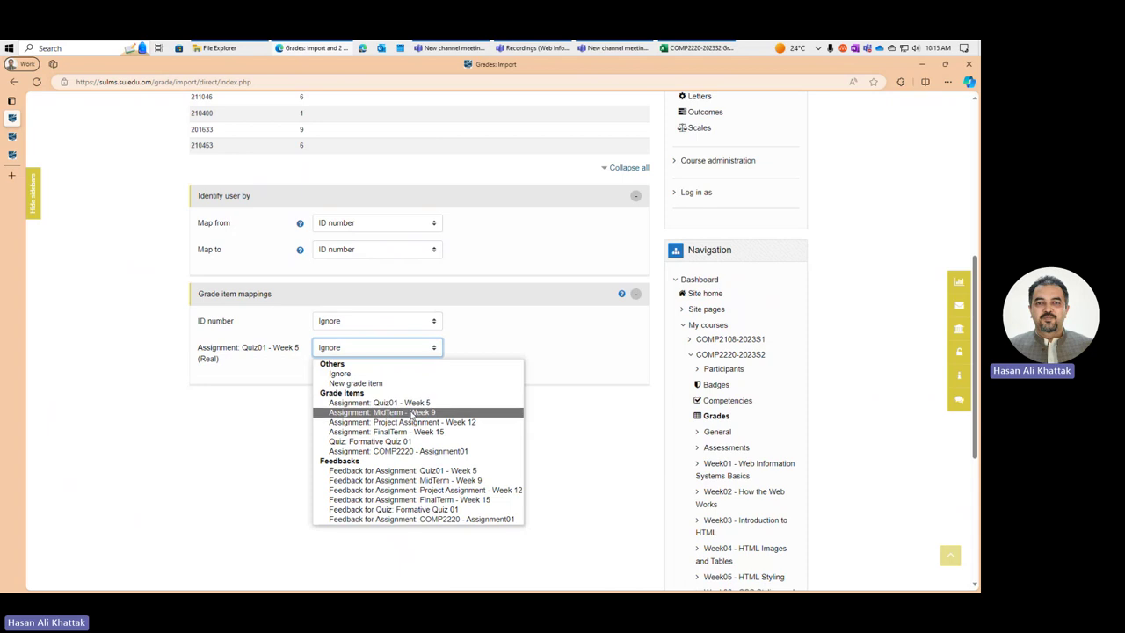
left_click(411, 415)
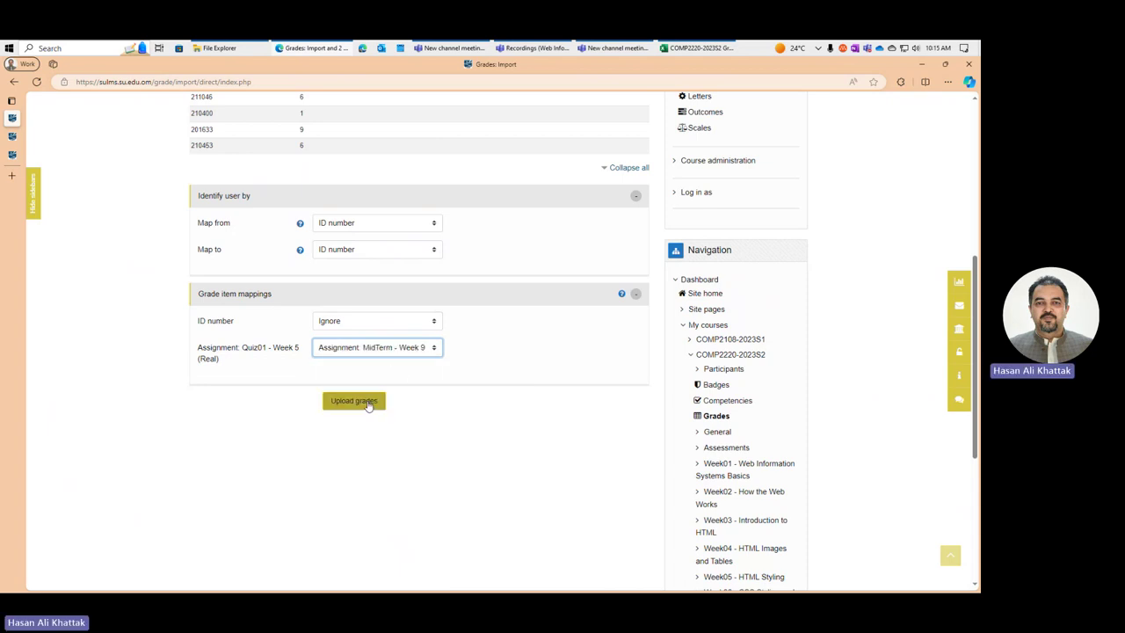
left_click(354, 406)
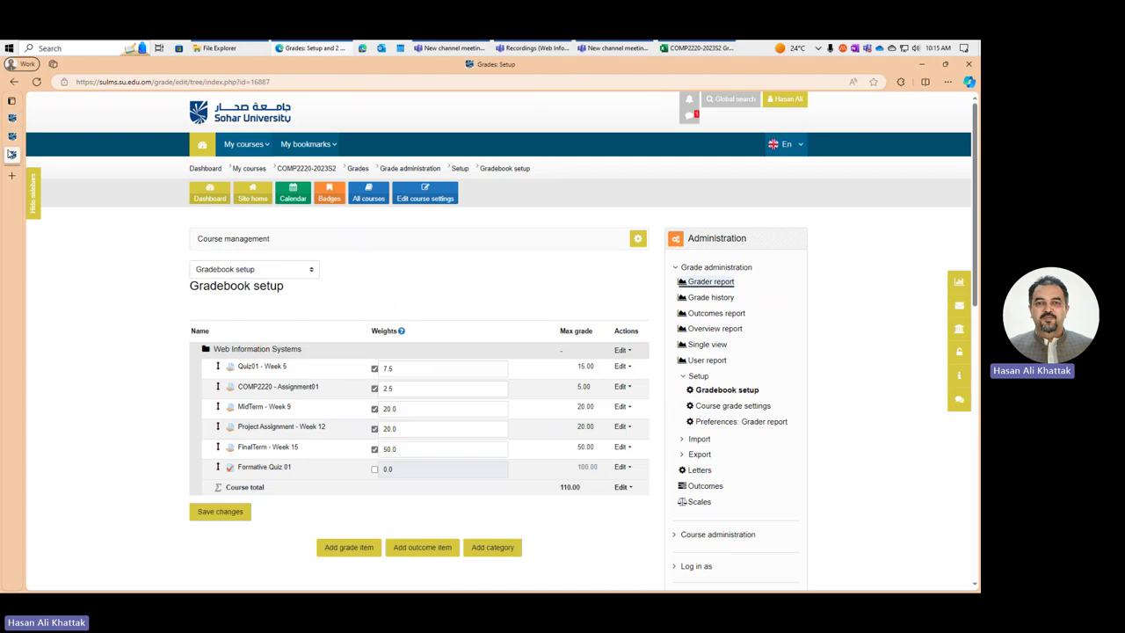
Step: Return to the Grader report and reload it to check the MidTerm - Week 9 column
left_click(12, 137)
scroll(527, 387, "down", 2)
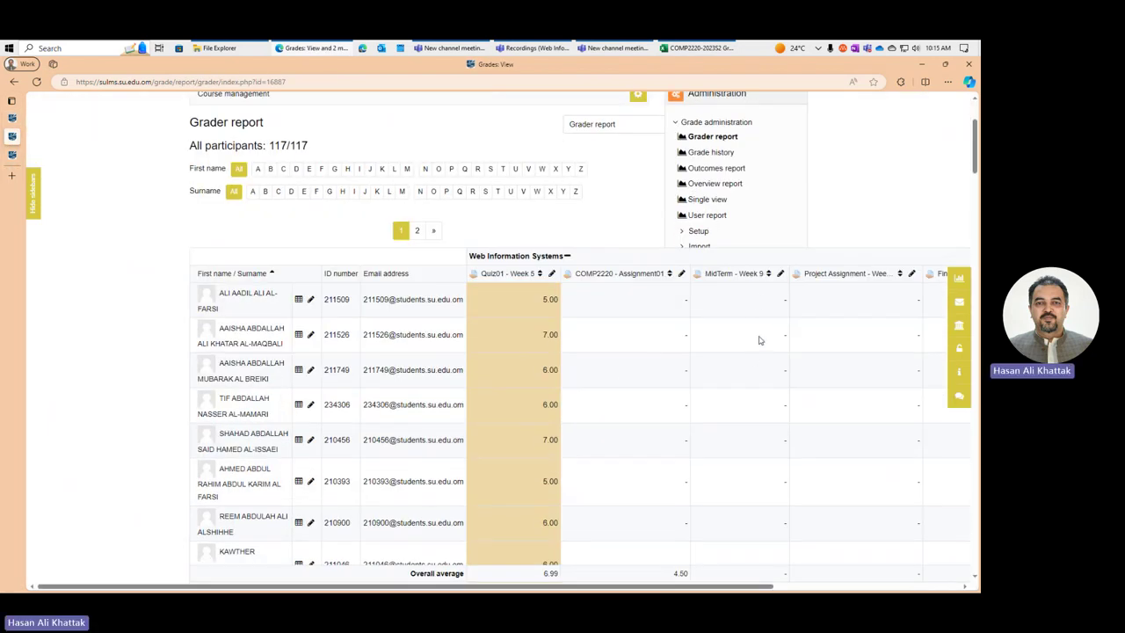
left_click(37, 81)
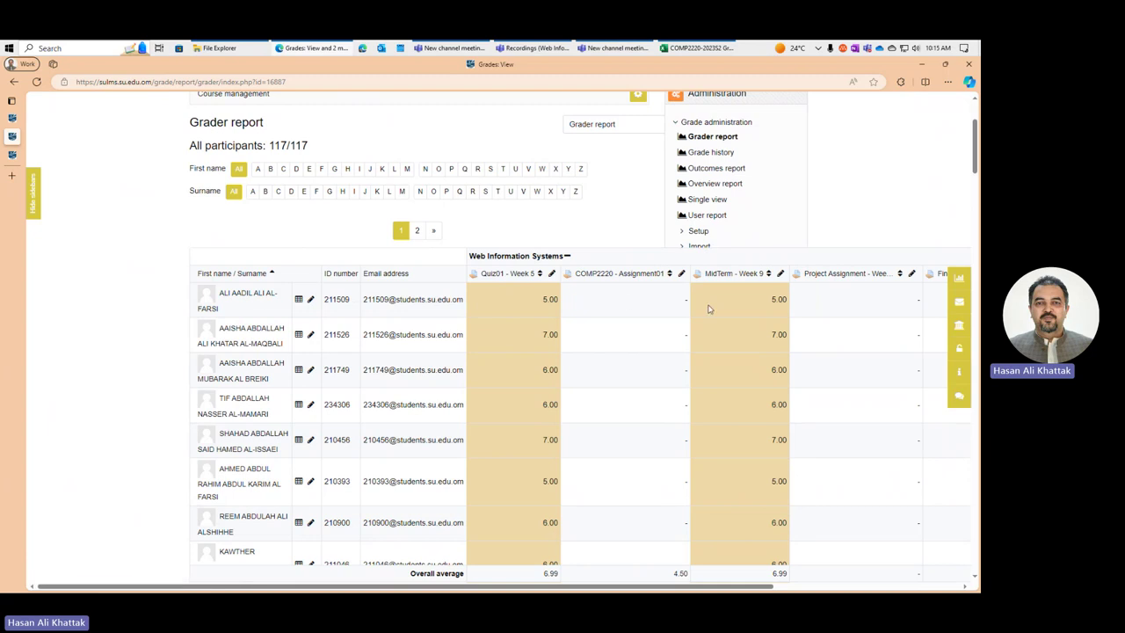
left_click(233, 297)
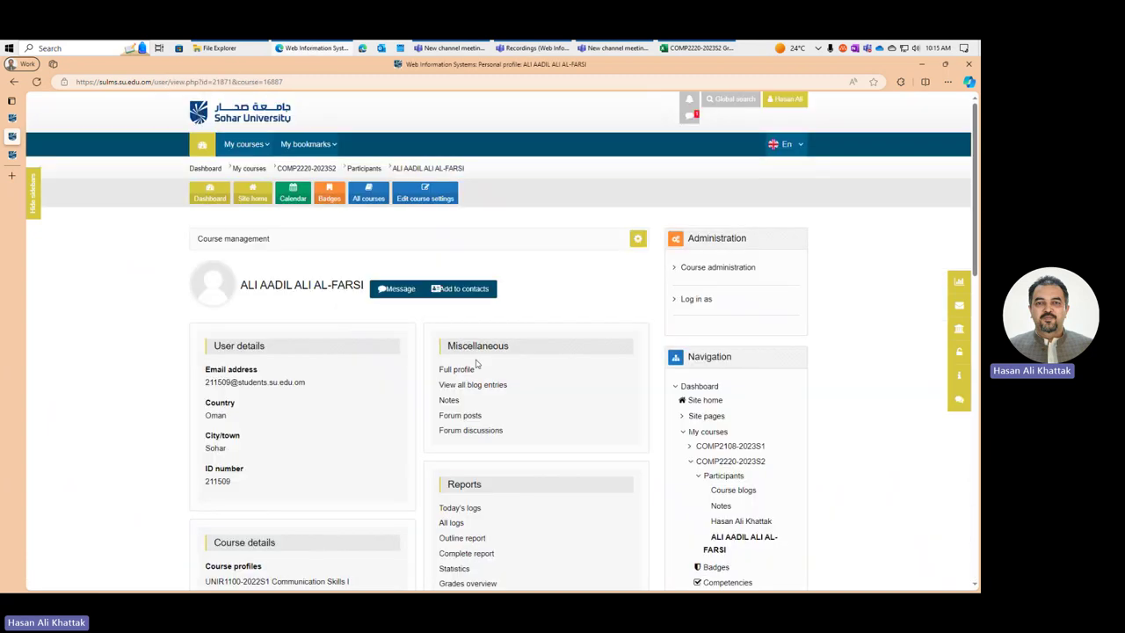
scroll(276, 282, "down", 1)
left_click(14, 82)
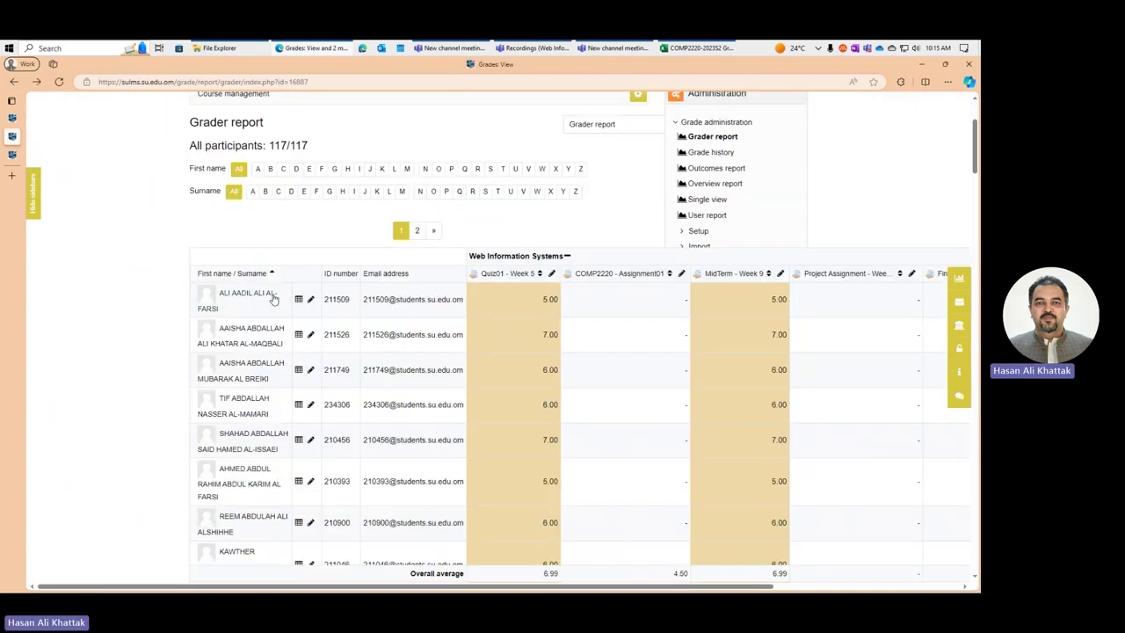
Step: Open the first student's user report and examine the grade, range and percentage for MidTerm - Week 9
left_click(299, 300)
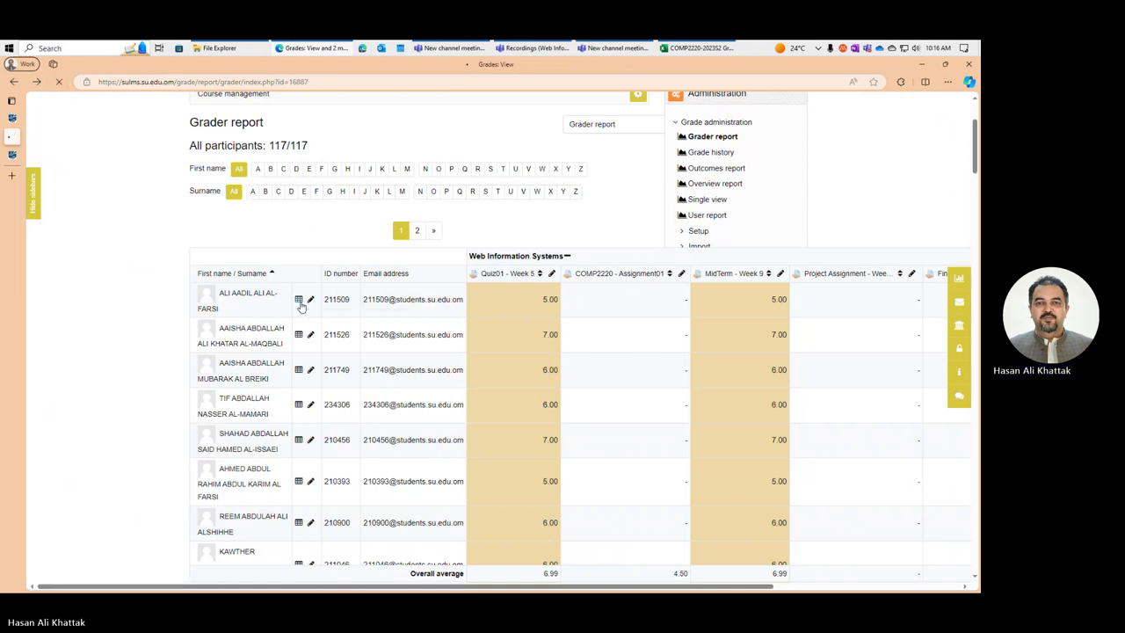
scroll(316, 303, "down", 2)
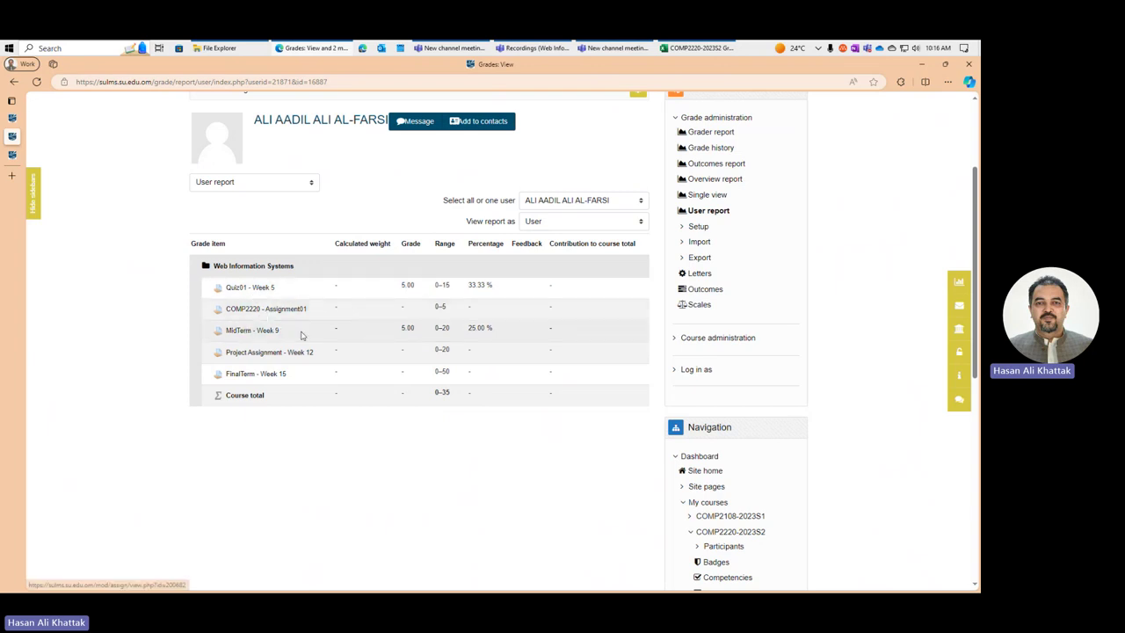
left_click_drag(400, 328, 497, 329)
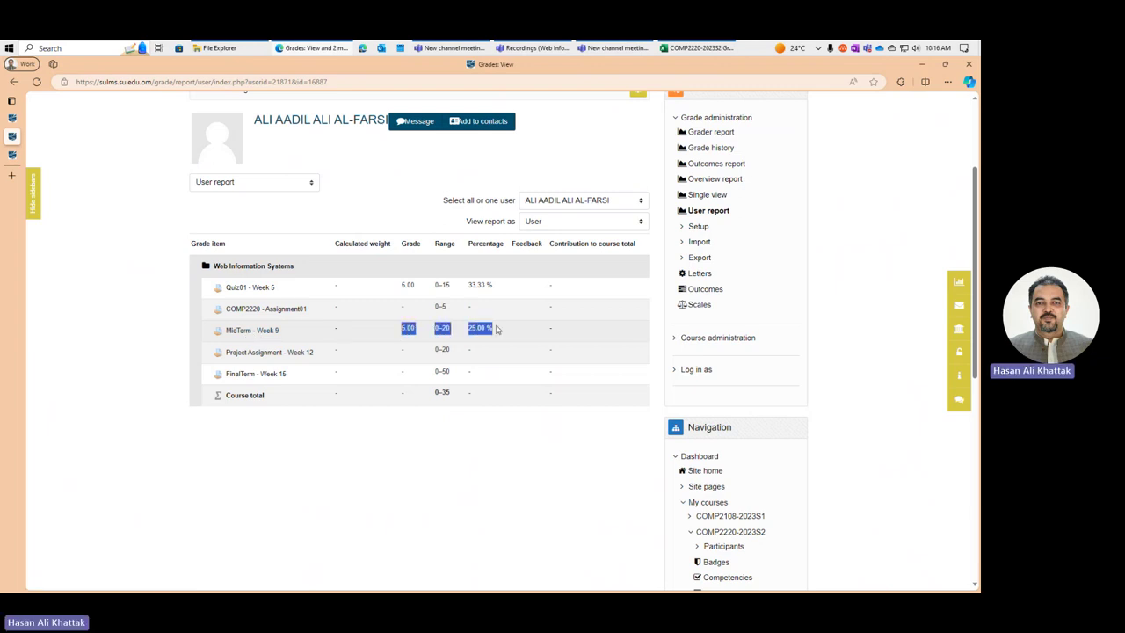
left_click(535, 455)
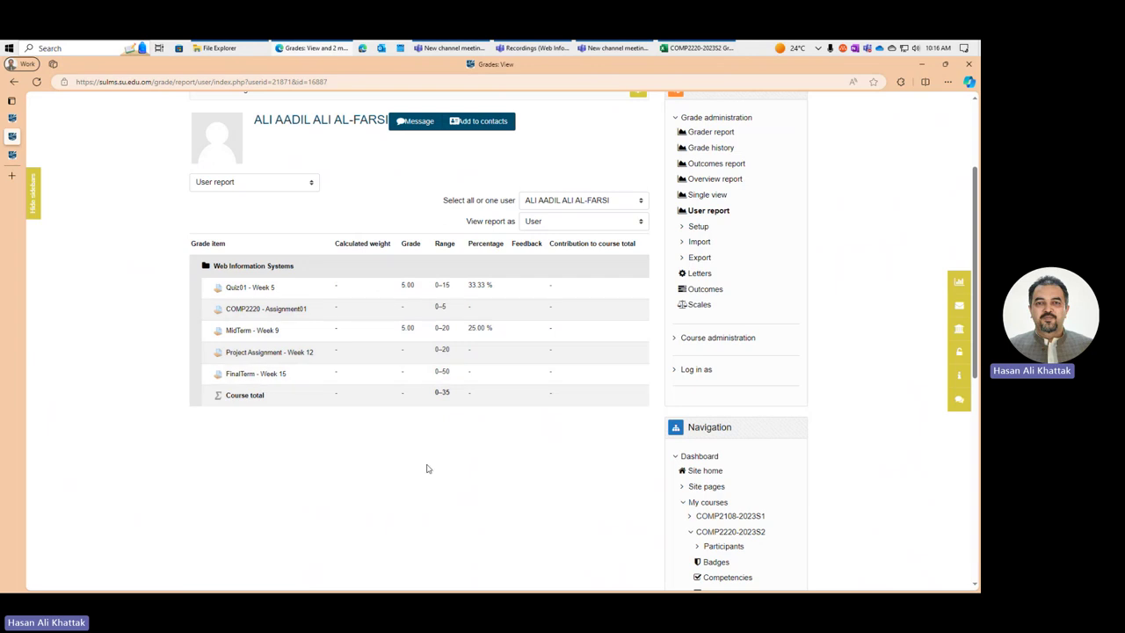
scroll(474, 455, "up", 3)
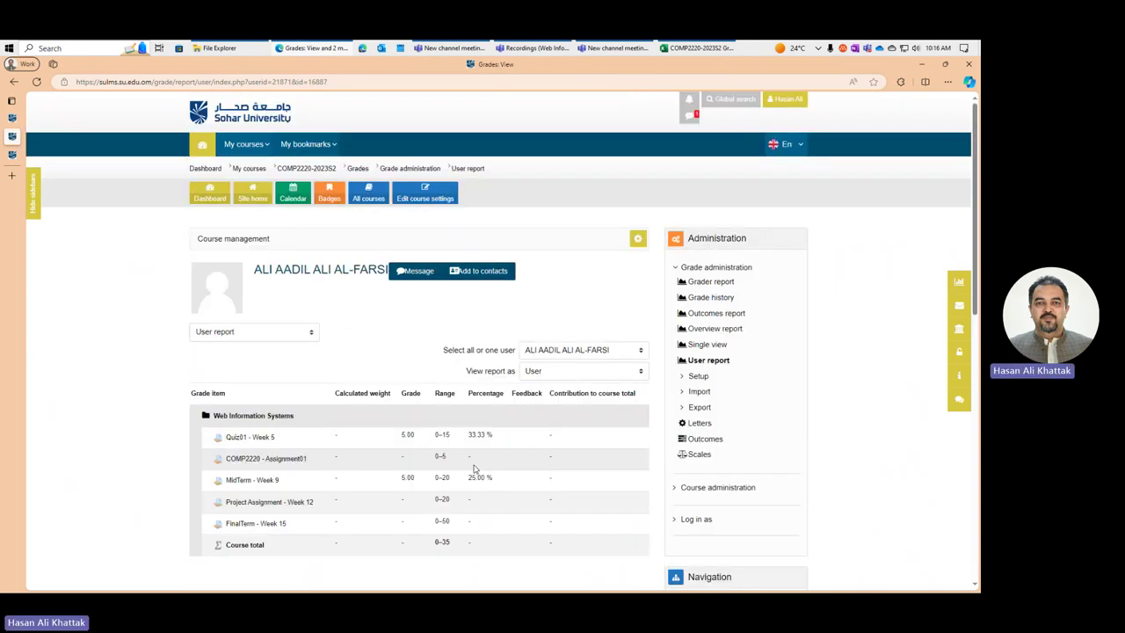
left_click(787, 104)
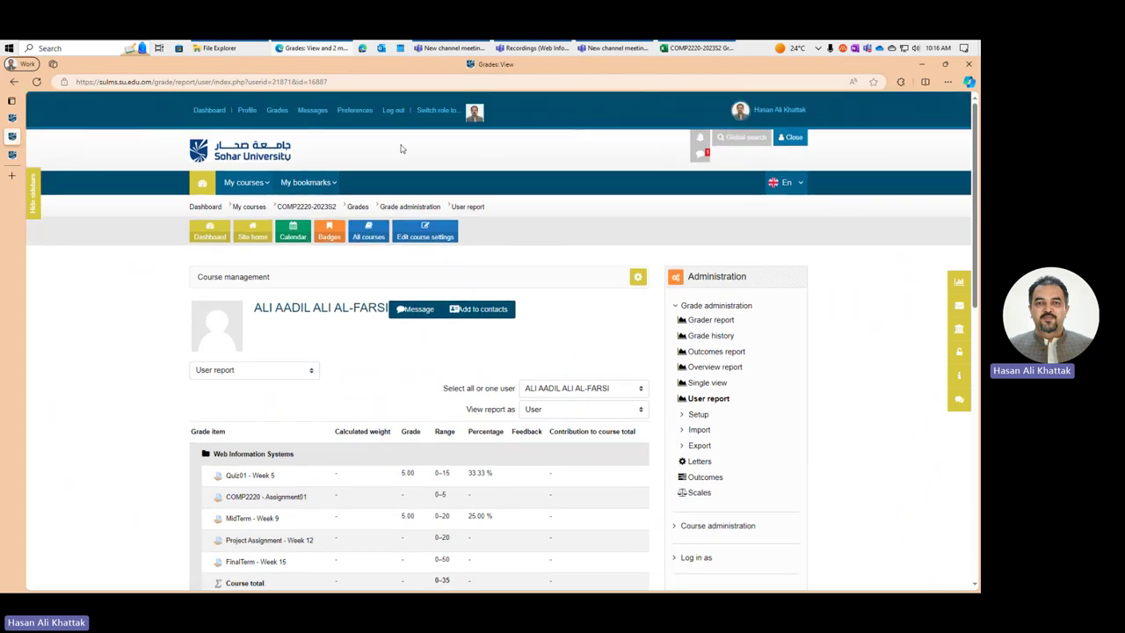
left_click(137, 86)
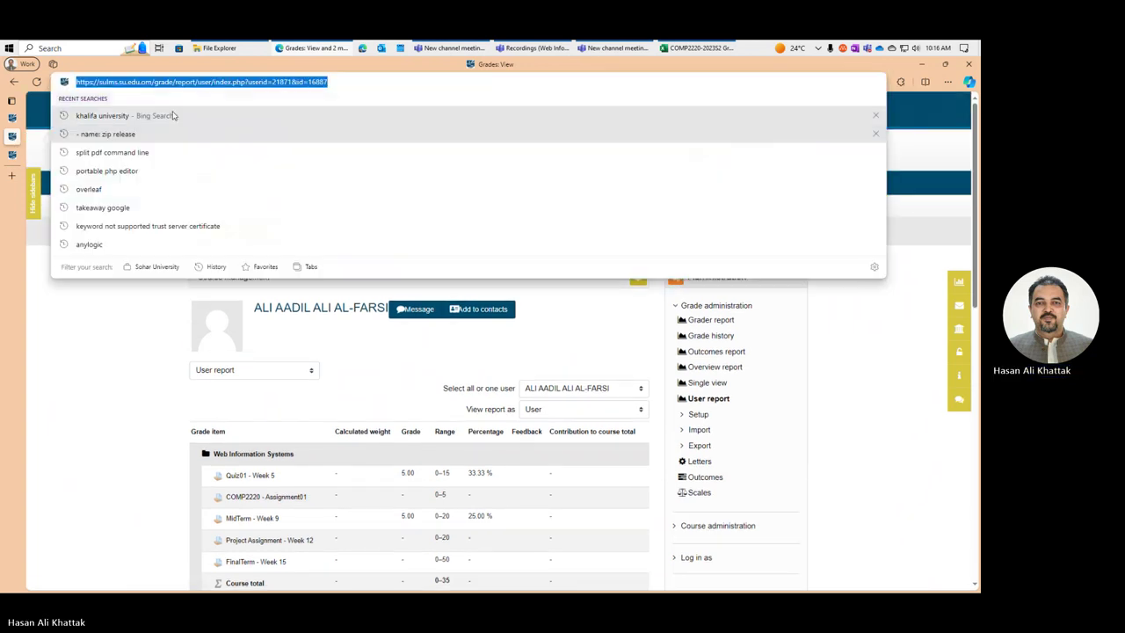
left_click(308, 345)
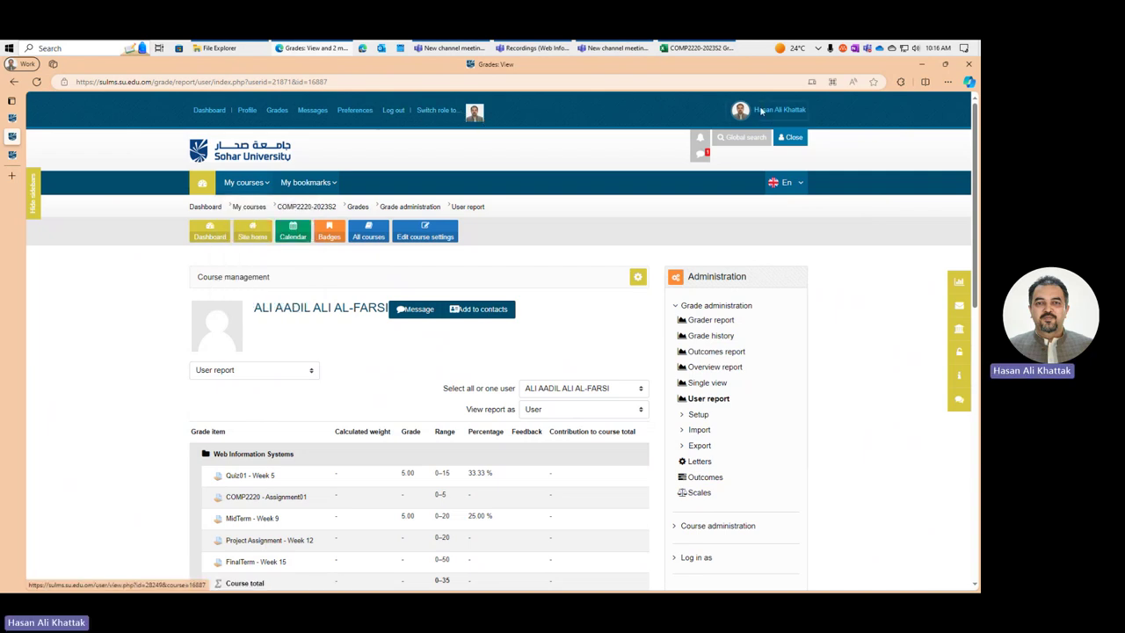
left_click(794, 141)
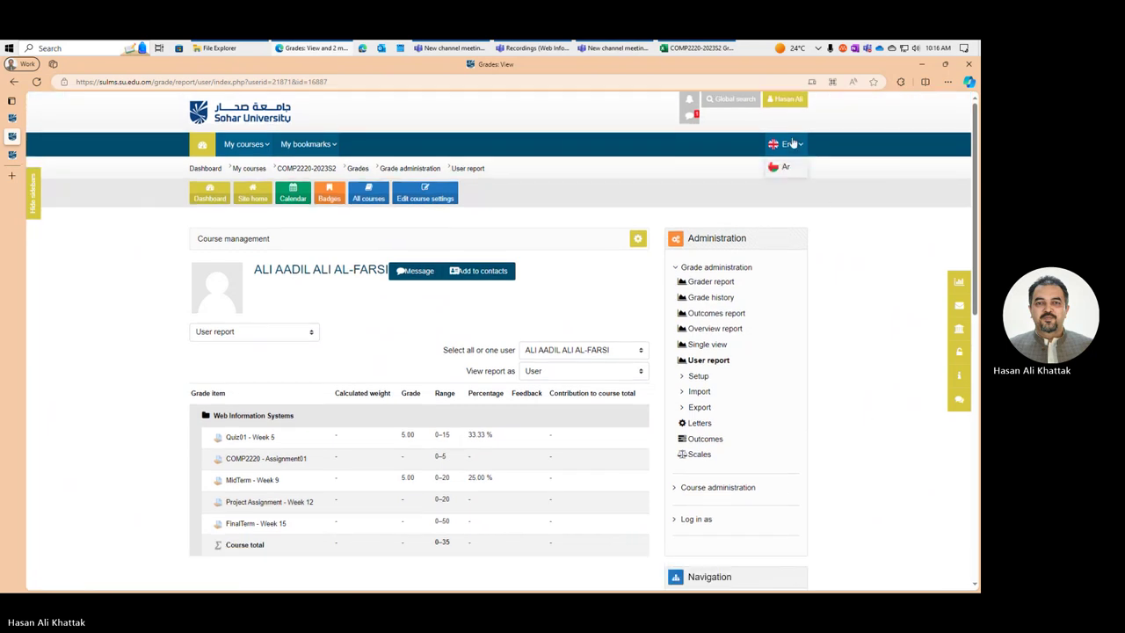
Step: Open the instructor's own profile page and highlight the contact e-mail address in User details
left_click(787, 102)
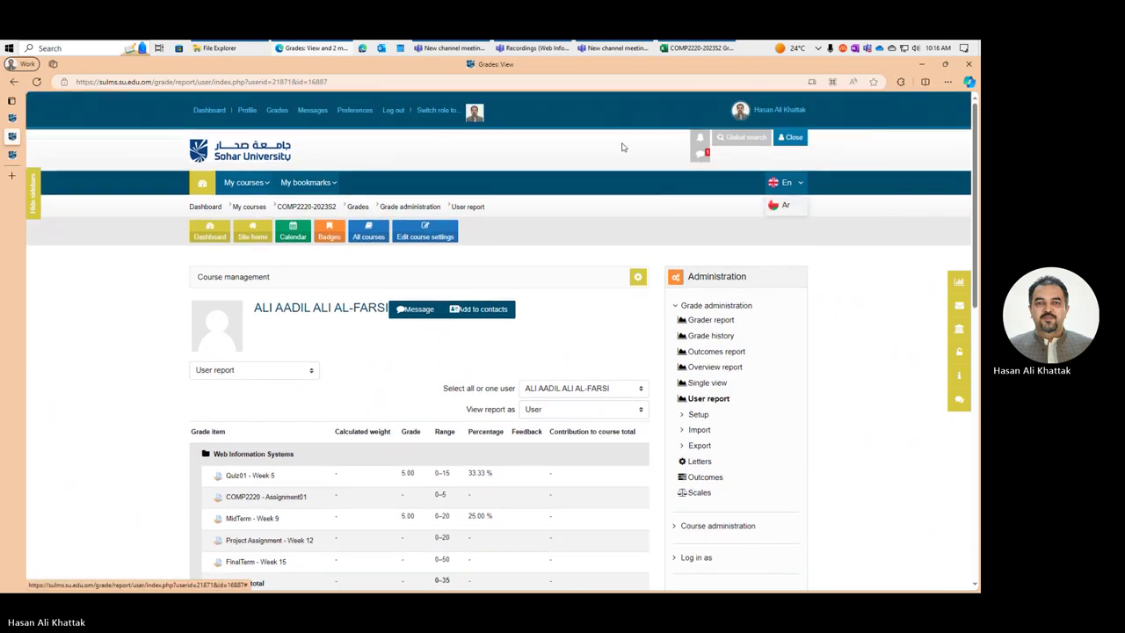
left_click(246, 110)
scroll(229, 426, "down", 5)
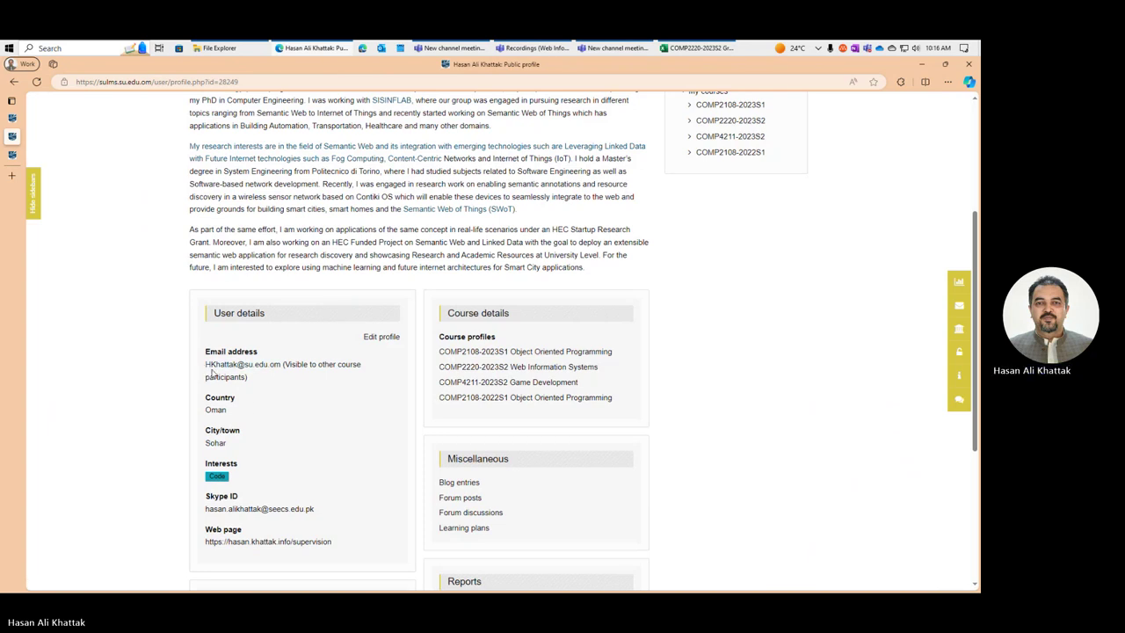
left_click_drag(202, 366, 281, 366)
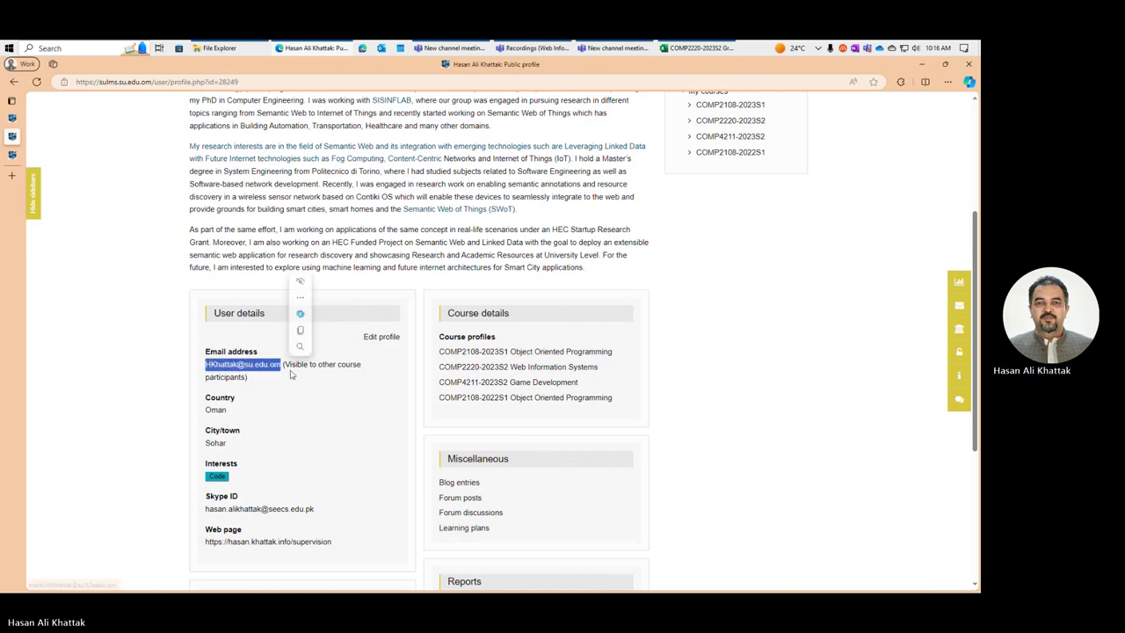